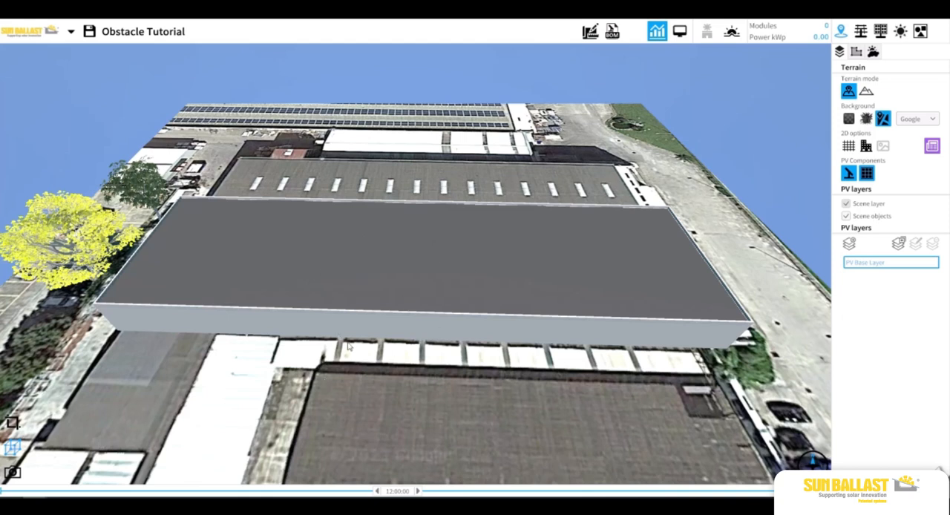
Show the scene in 2D top view and make the large building transparent so the satellite image shows through its roof
mouse_move(350, 346)
mouse_down()
mouse_move(430, 296)
mouse_move(360, 300)
mouse_move(351, 346)
mouse_up()
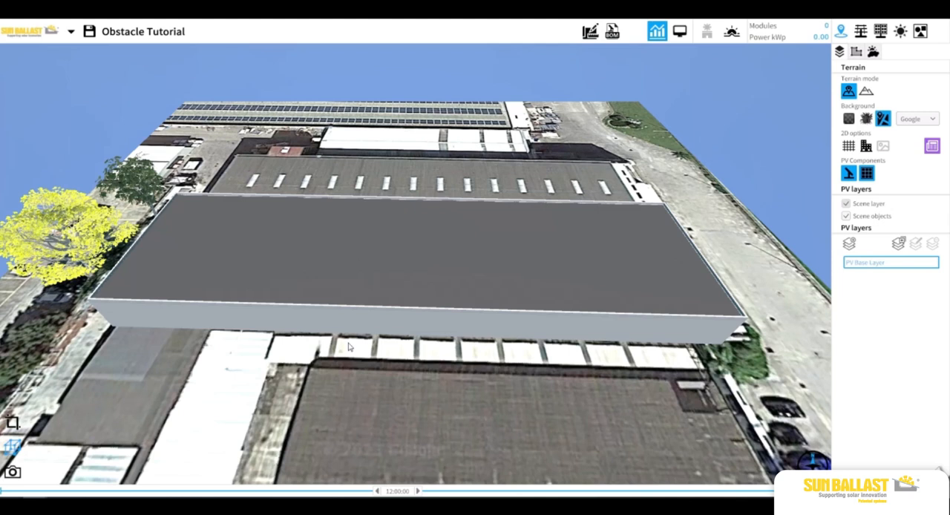
click(14, 423)
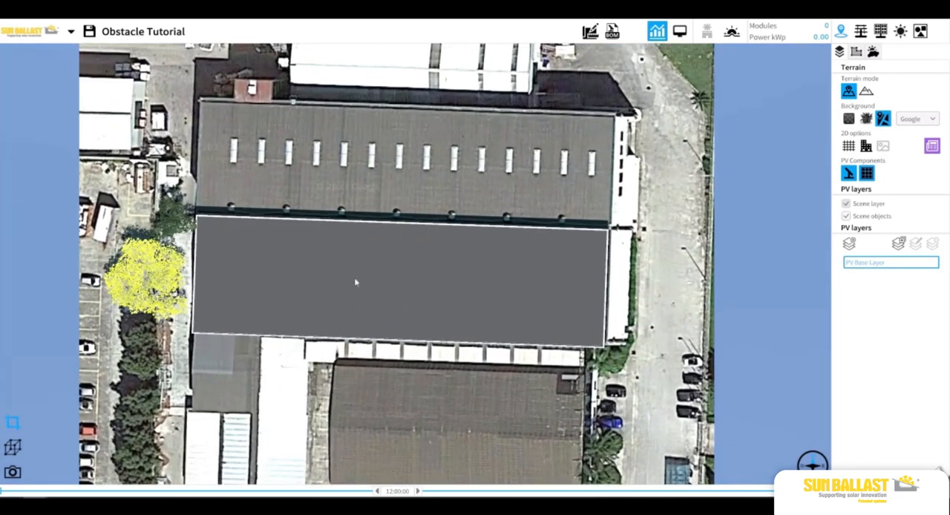
click(356, 277)
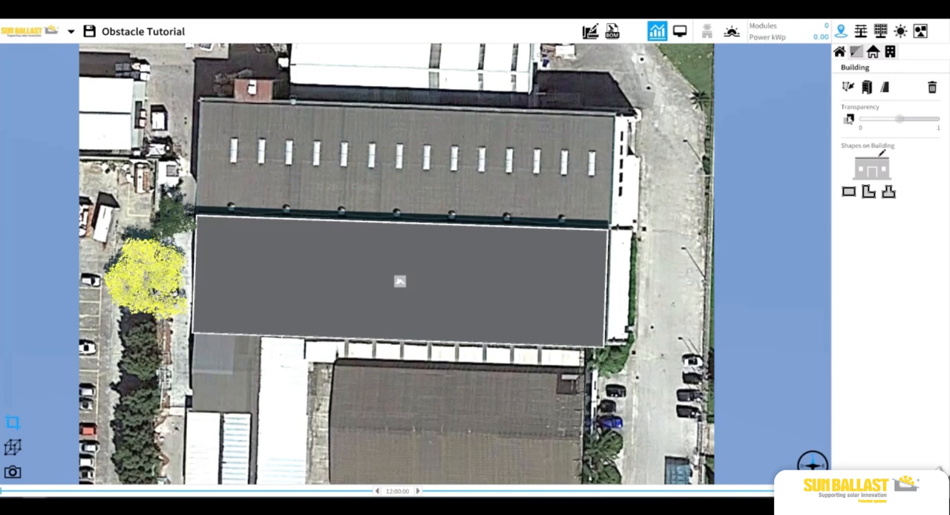
click(848, 118)
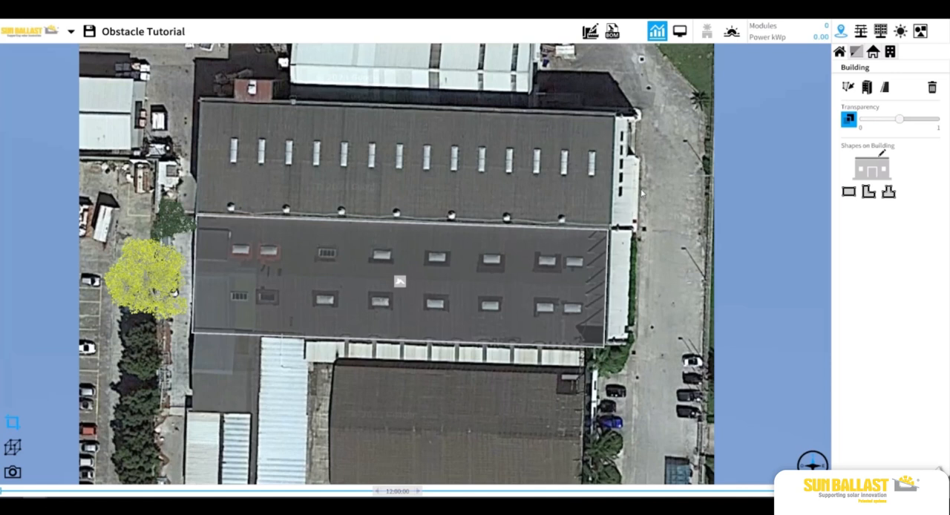
Examine the object library's roof objects, including obstruction, chimneys and antennas, plus the wall objects and trees
click(919, 34)
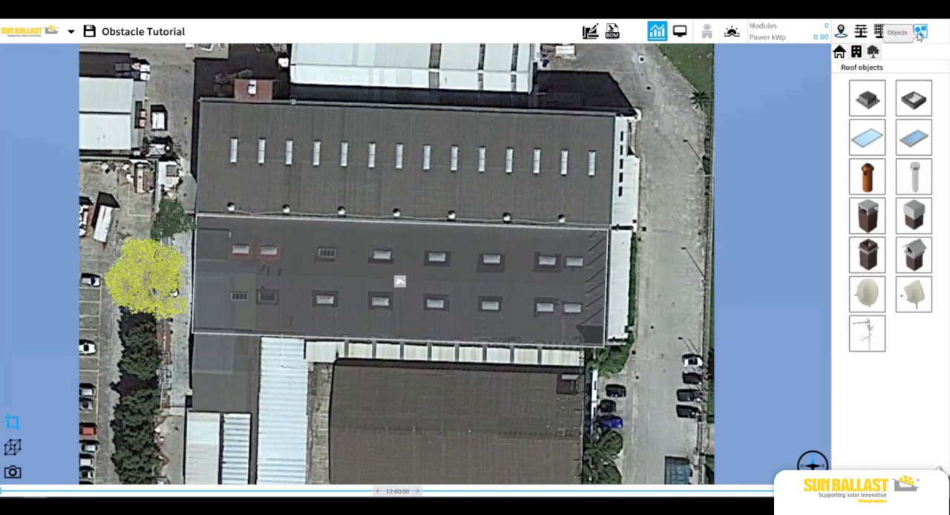
click(880, 94)
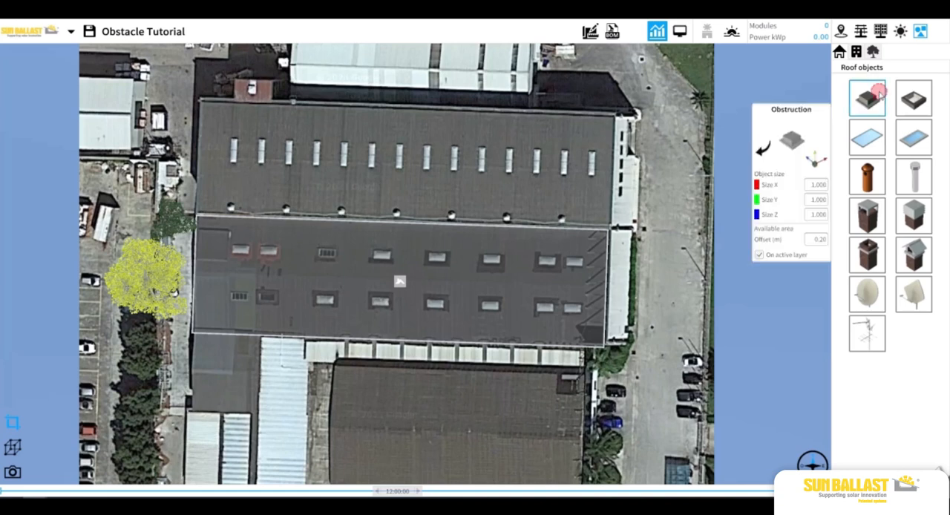
click(911, 178)
click(867, 216)
click(912, 255)
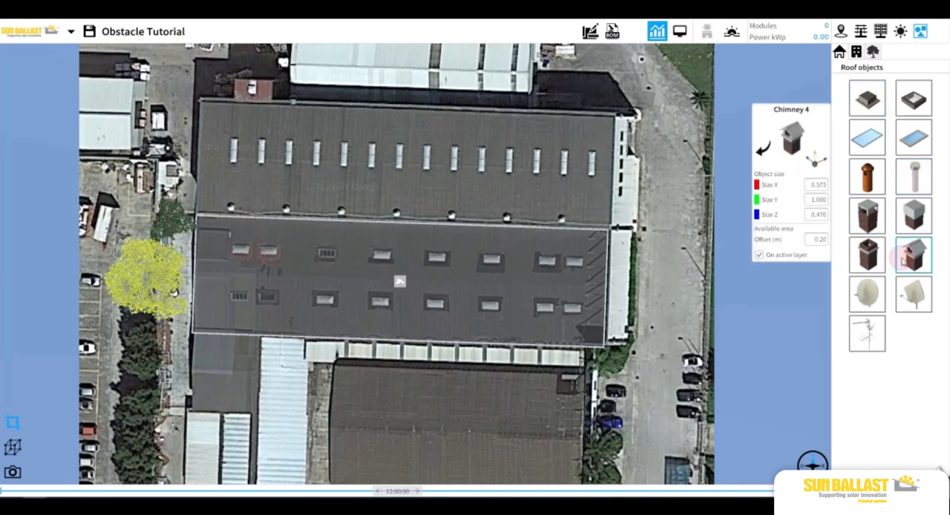
click(875, 292)
click(916, 293)
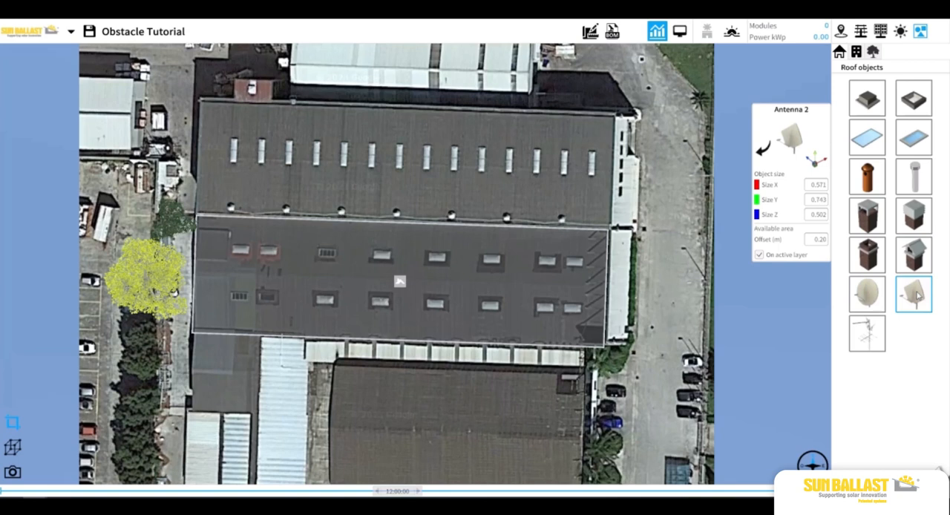
click(876, 338)
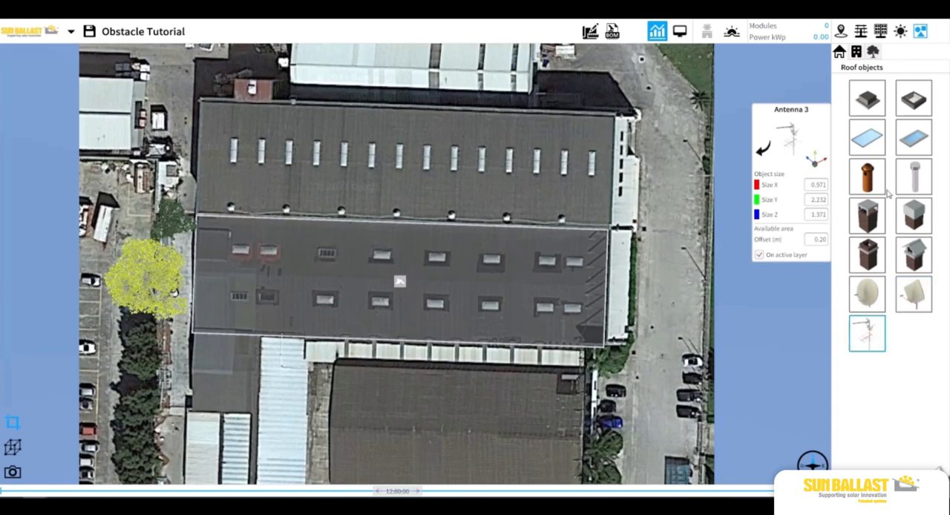
click(873, 52)
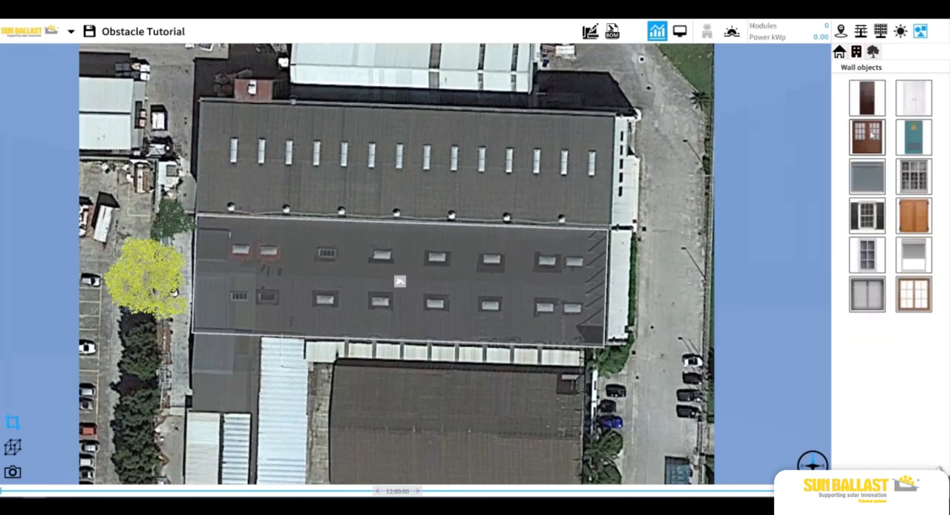
click(873, 53)
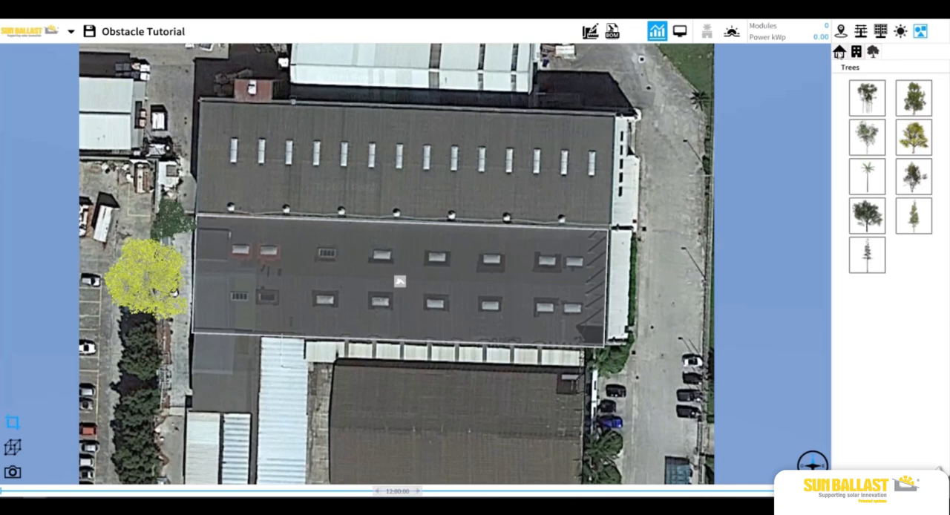
click(838, 51)
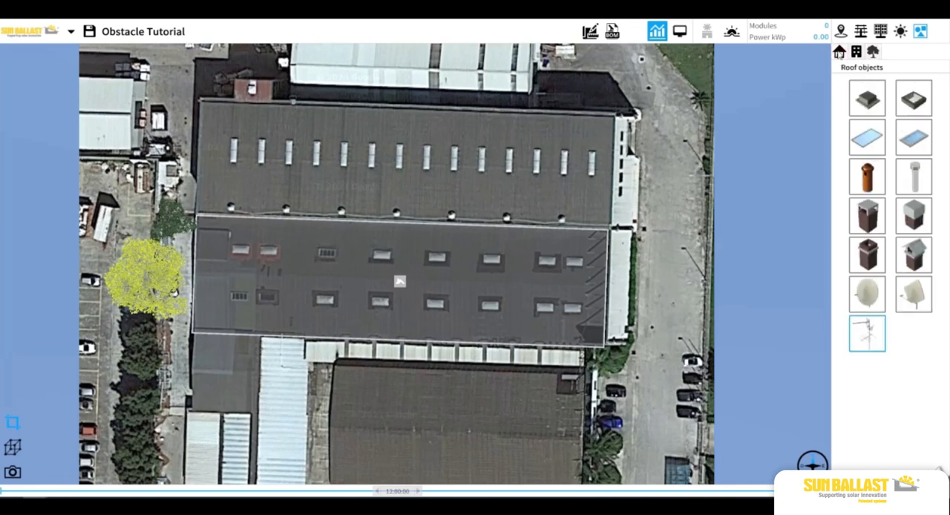
Place an Opening with Size X 3 and Size Z 1.5 on the upper row's second skylight from the right
click(858, 143)
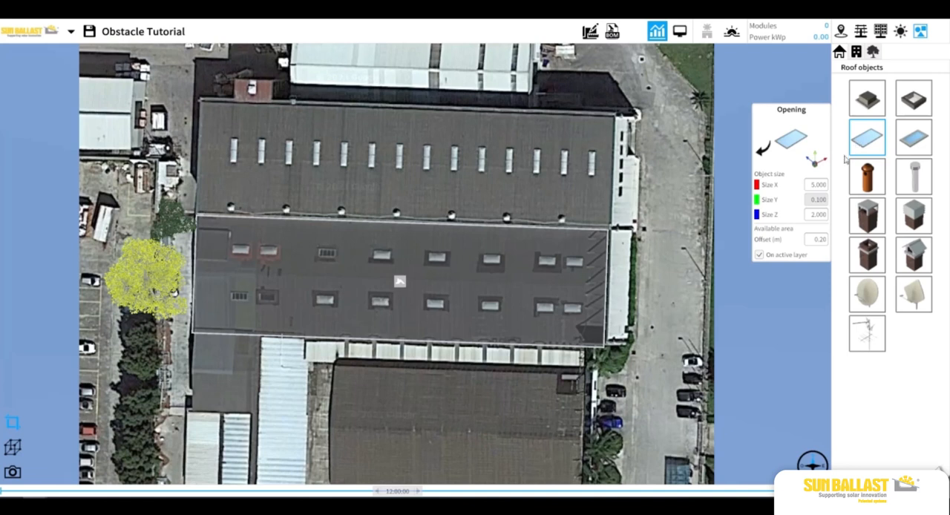
click(823, 186)
key(BackSpace)
text(3)
click(814, 215)
text(1.5)
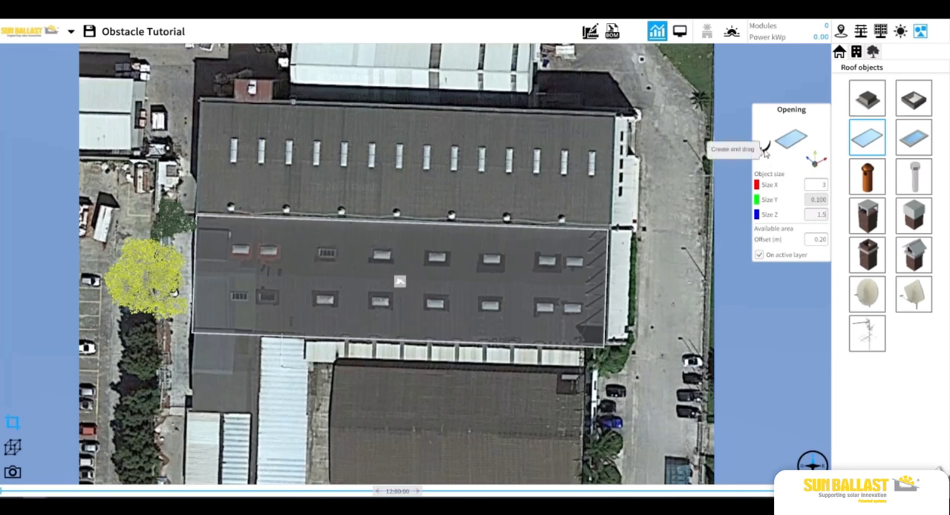
drag(765, 151, 549, 264)
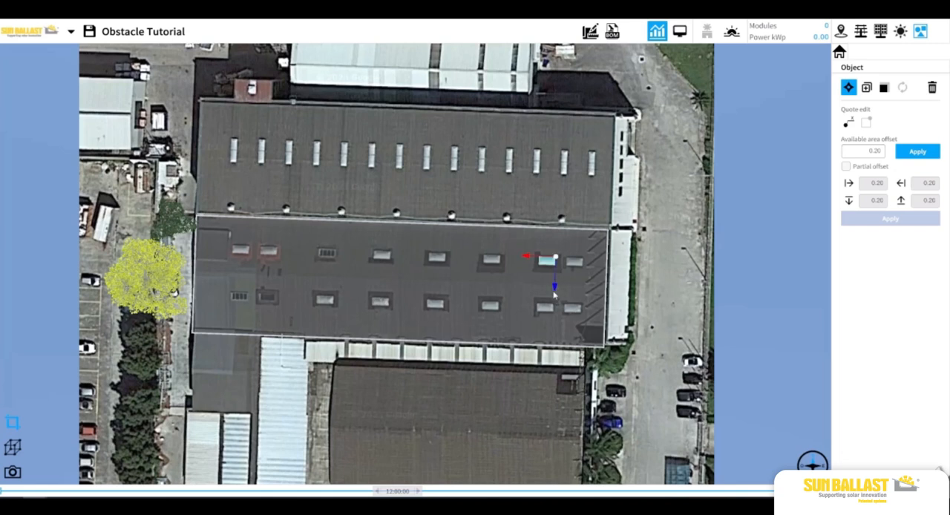
Reselect the placed opening and examine its move, duplicate and resize options and its quote distances to the roof edge
scroll(555, 295, up, 3)
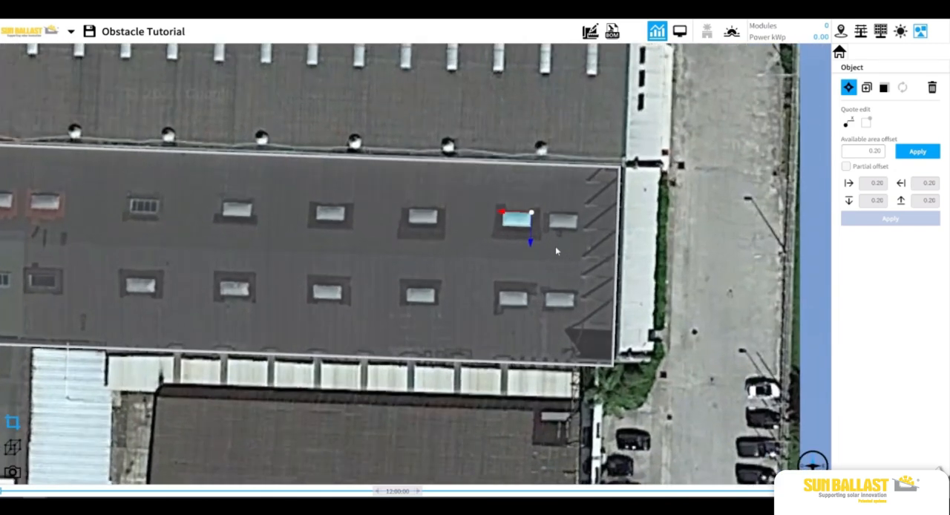
drag(596, 232, 552, 250)
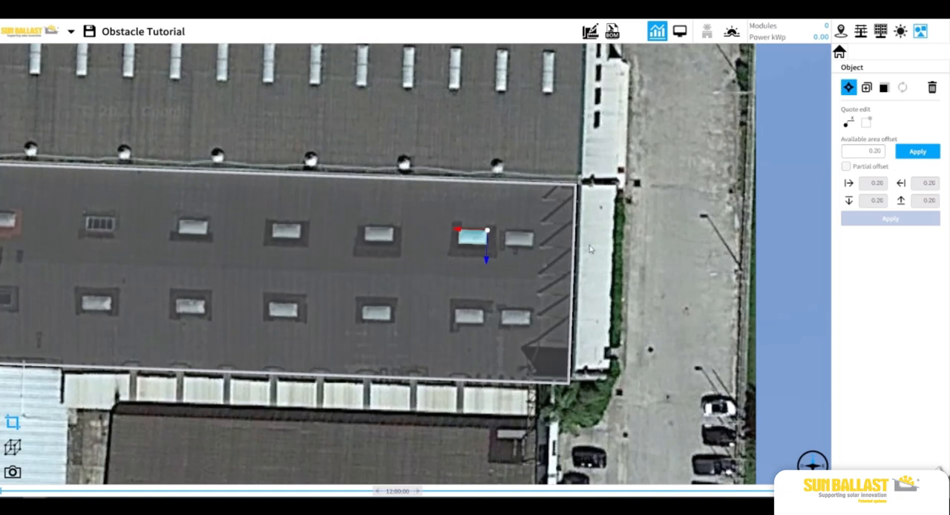
click(649, 241)
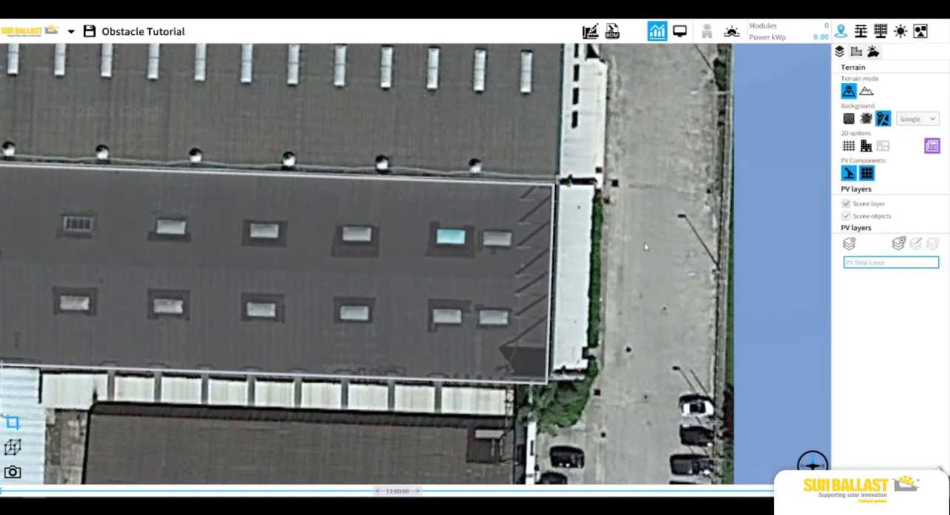
click(462, 242)
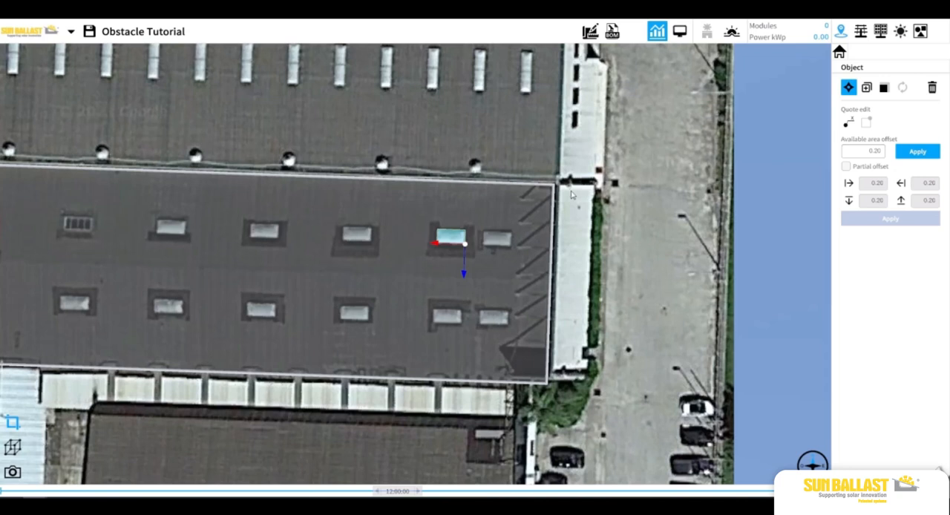
click(848, 88)
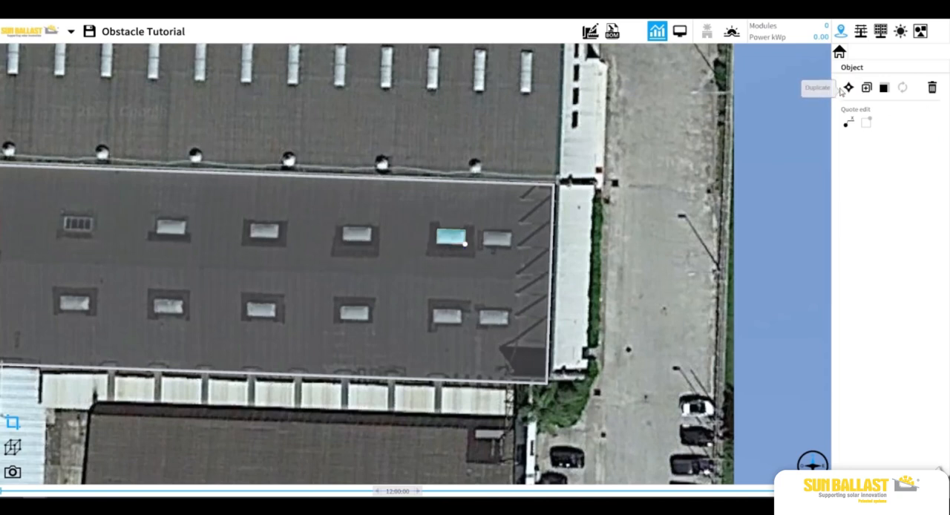
click(848, 87)
click(866, 88)
click(883, 88)
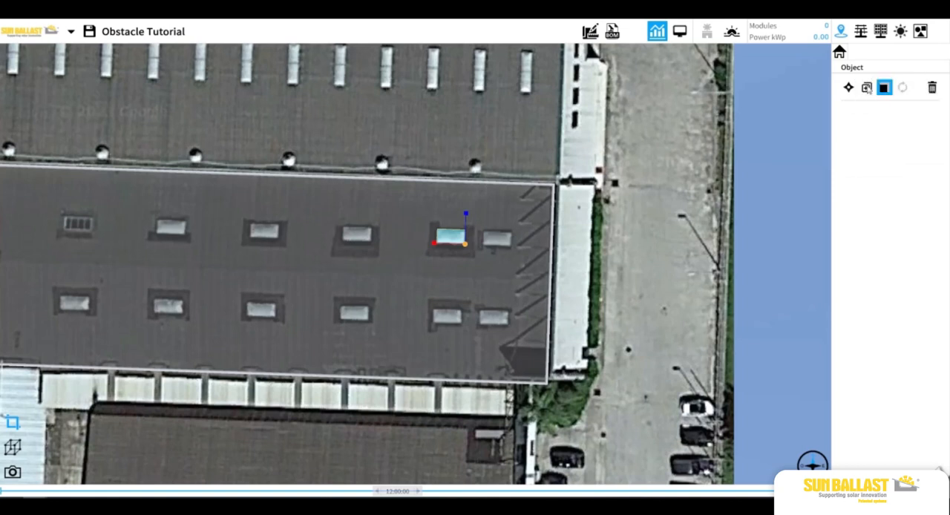
click(849, 87)
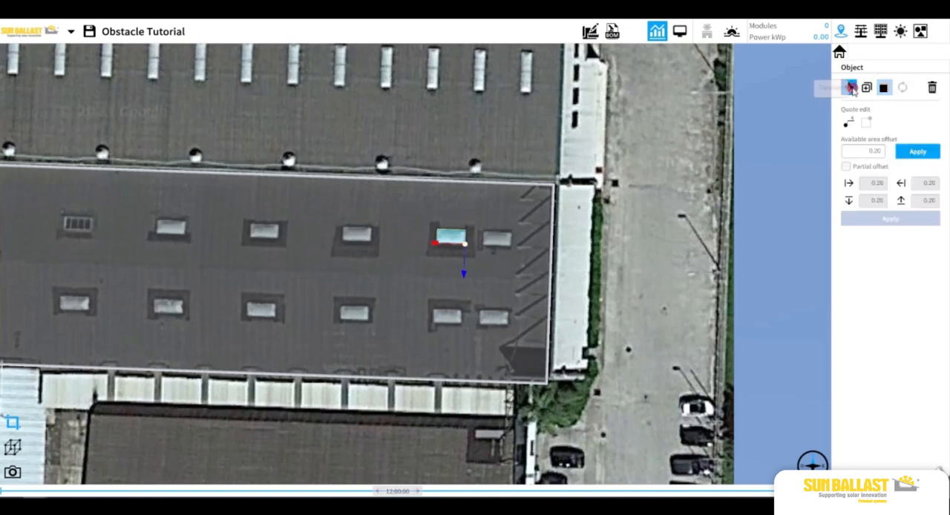
click(848, 122)
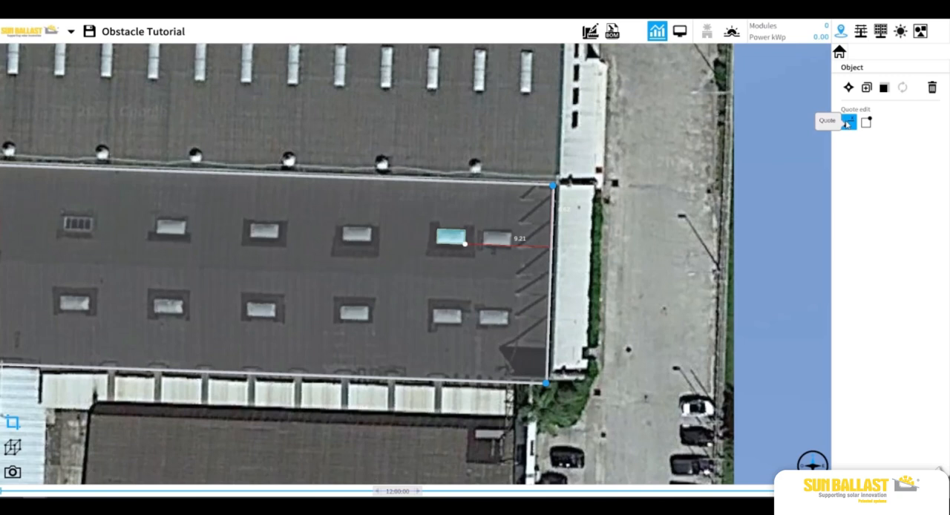
Resize the opening to about 3.03 by 1.48 m to match the skylight in the satellite image
click(883, 87)
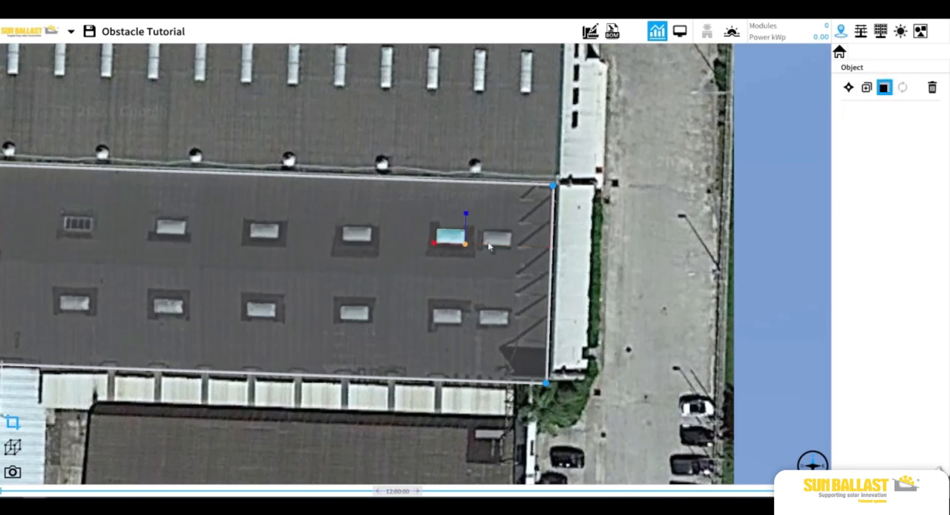
scroll(487, 245, up, 5)
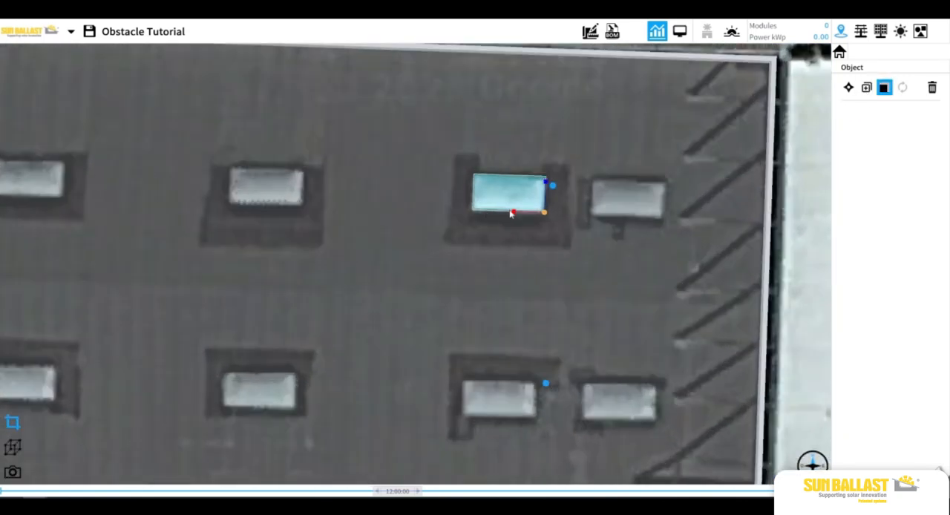
drag(513, 211, 547, 202)
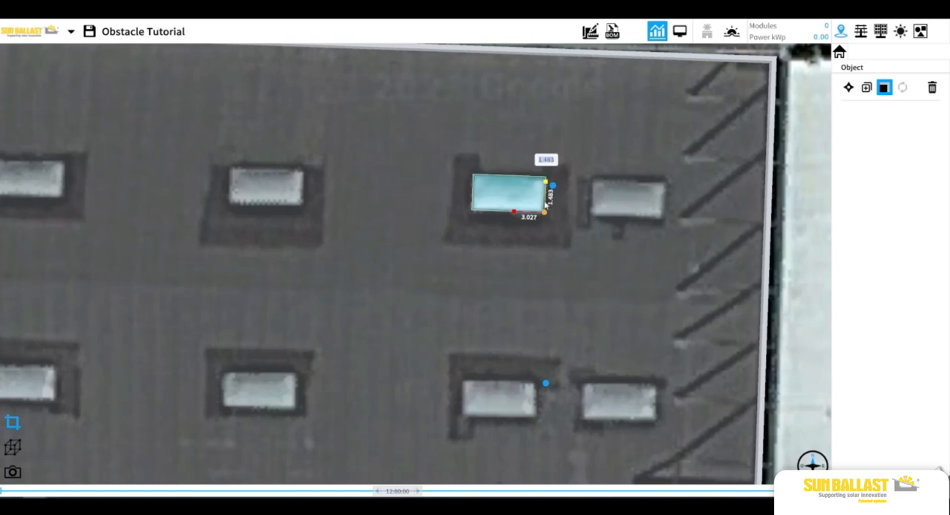
click(779, 207)
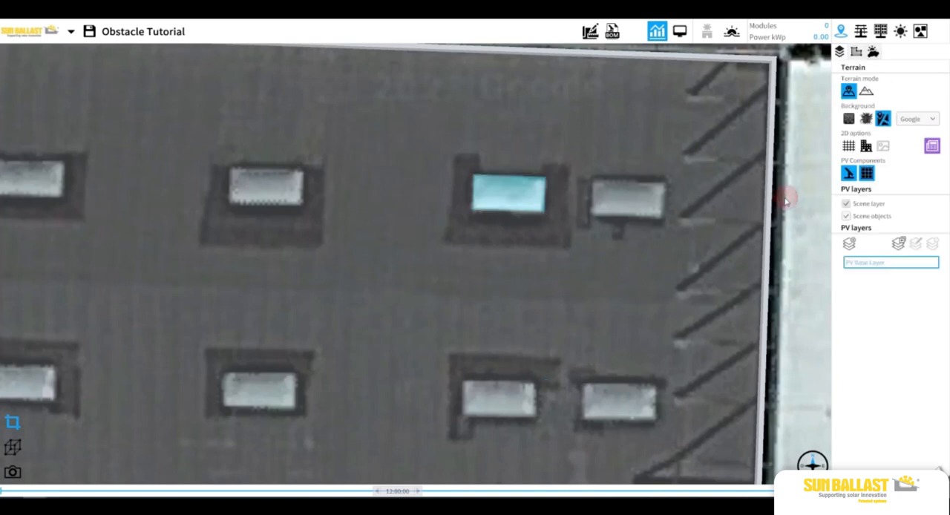
Place a roof Obstruction of size 1 × 1 × 1 on the upper row's third skylight from the left
scroll(780, 214, down, 3)
scroll(780, 214, down, 1)
drag(649, 244, 720, 235)
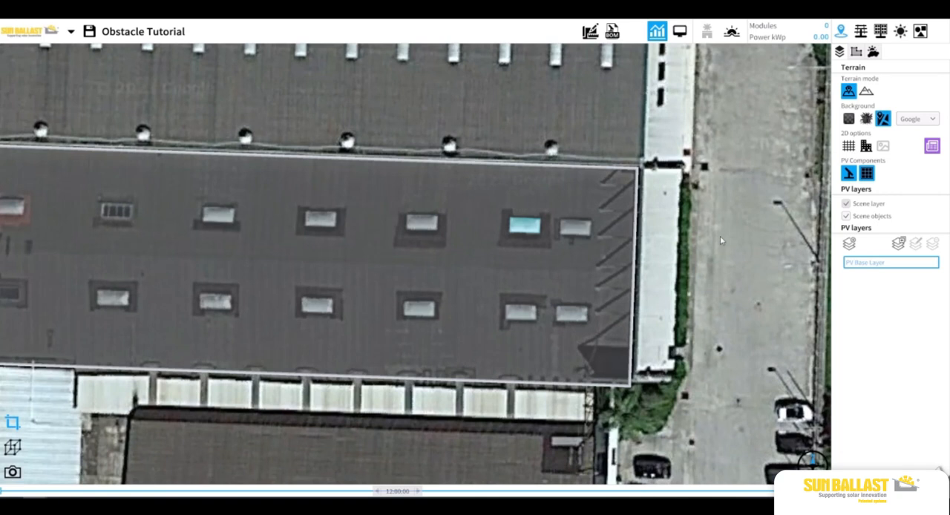
scroll(507, 259, down, 1)
drag(508, 259, 636, 233)
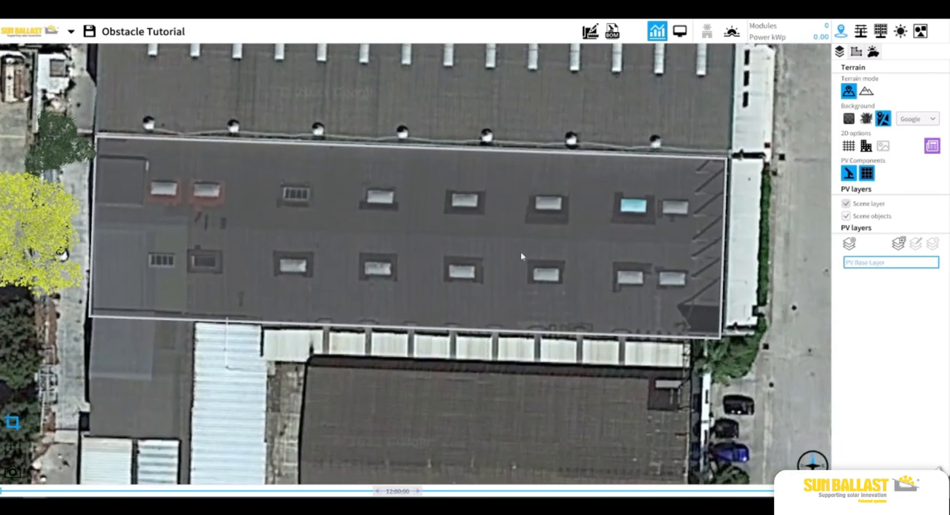
click(920, 32)
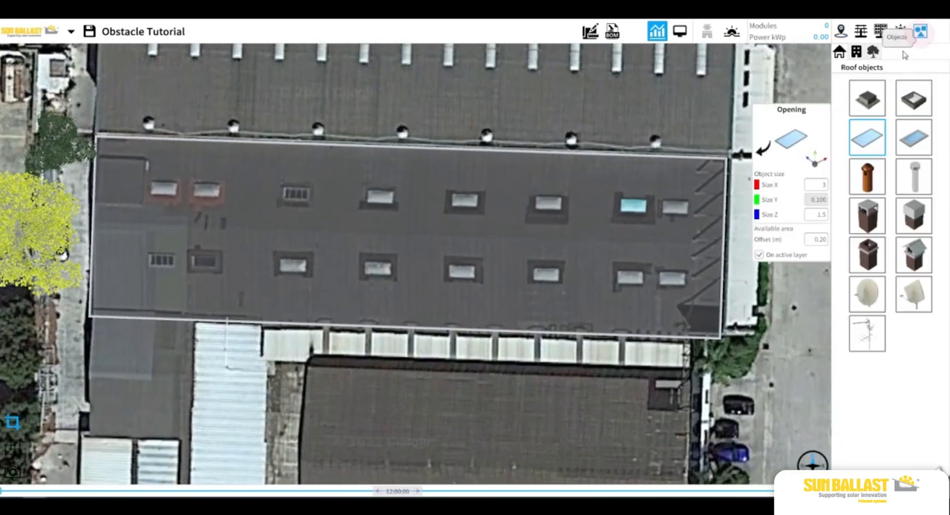
click(876, 99)
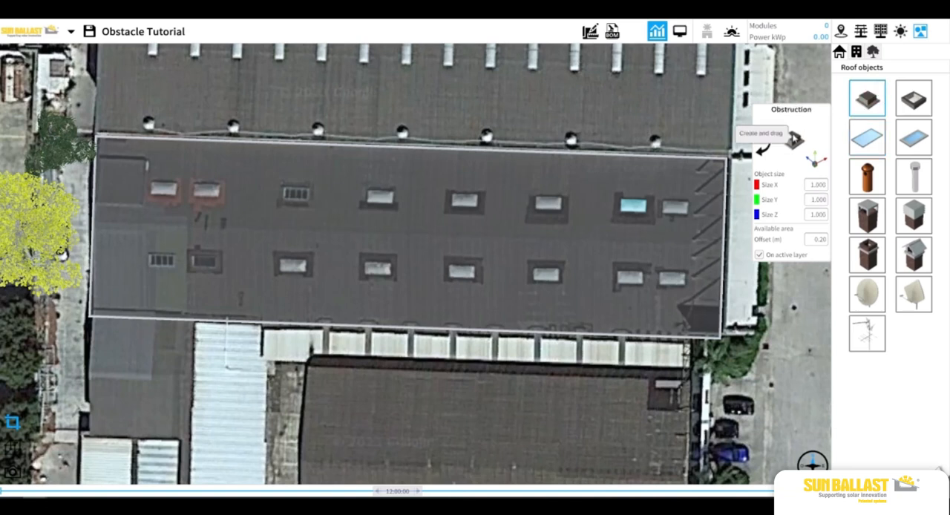
drag(794, 140, 291, 189)
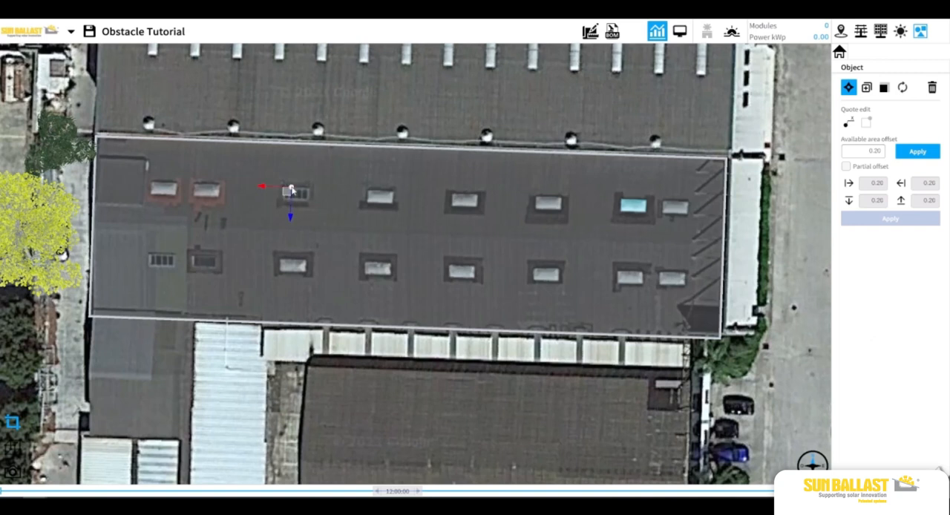
Stretch the obstruction along X and reposition it to span the width of the underlying skylight
click(883, 87)
drag(261, 187, 282, 190)
click(275, 208)
click(281, 193)
click(884, 89)
click(322, 202)
click(306, 193)
Extend the obstruction along Z to the skylight's depth and nudge it slightly along the same axis to align it
click(884, 88)
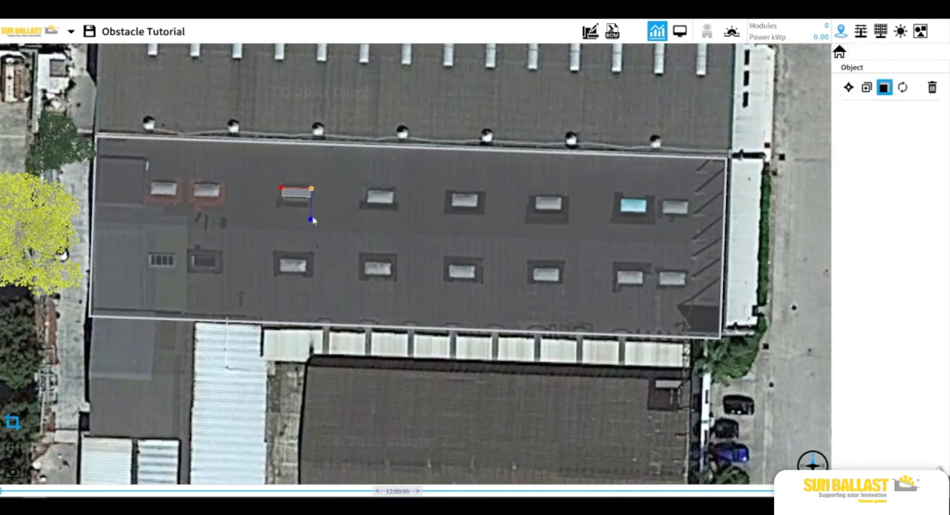
drag(311, 216, 310, 228)
key(Escape)
click(307, 199)
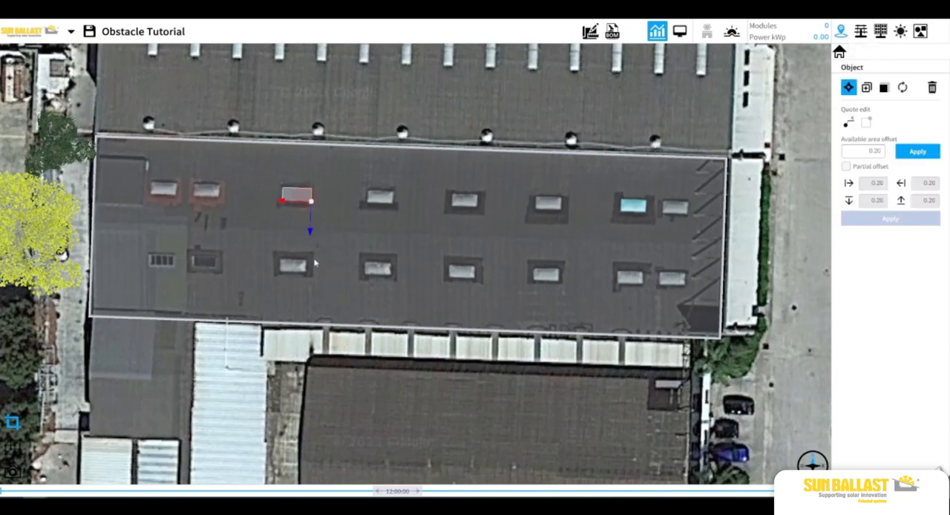
drag(310, 234, 311, 233)
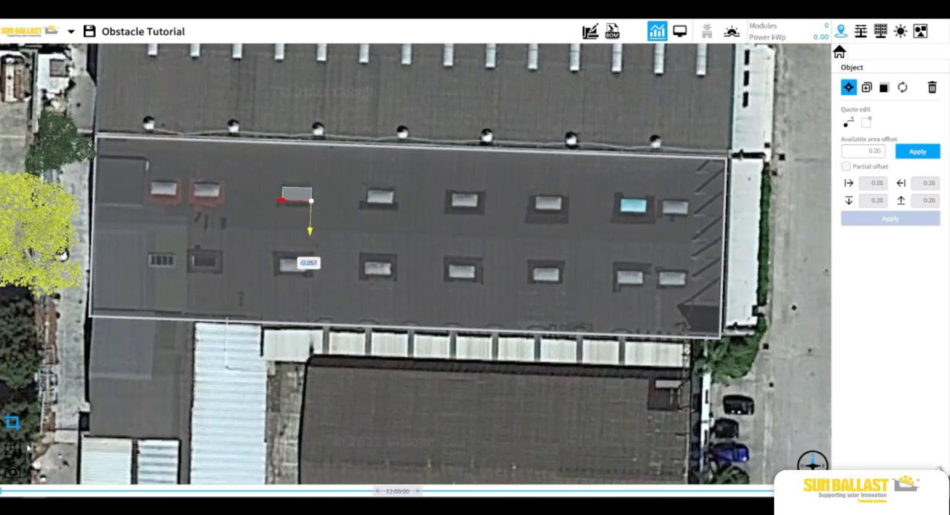
Increase the height of the obstruction over the upper row's third skylight, working in the 3D view
click(14, 449)
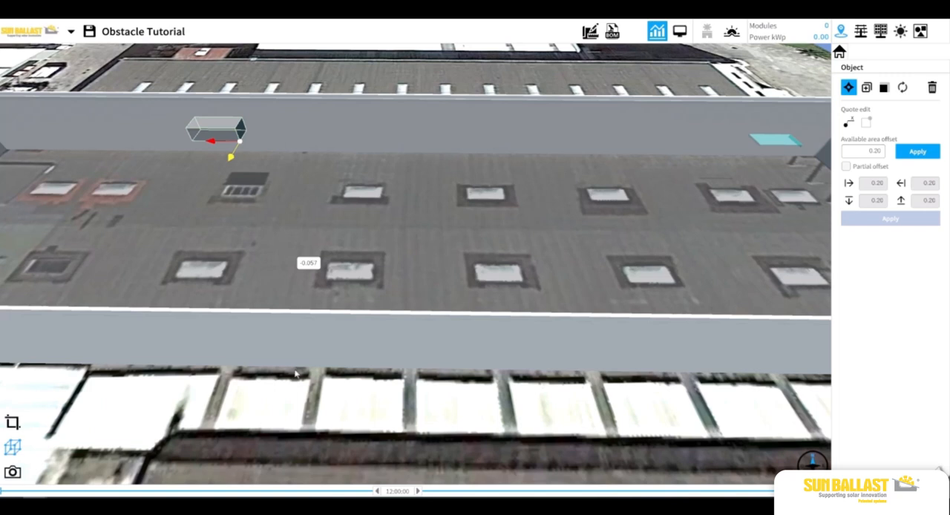
click(287, 388)
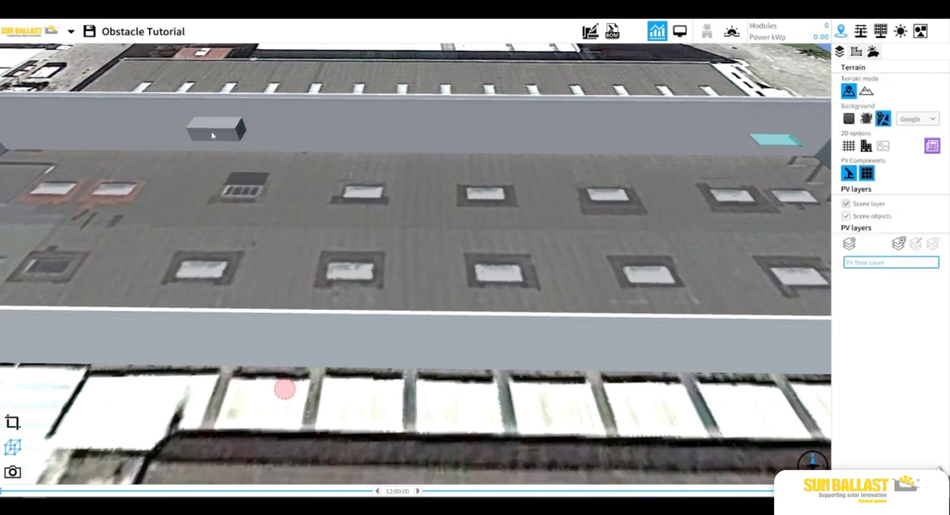
click(219, 127)
click(884, 87)
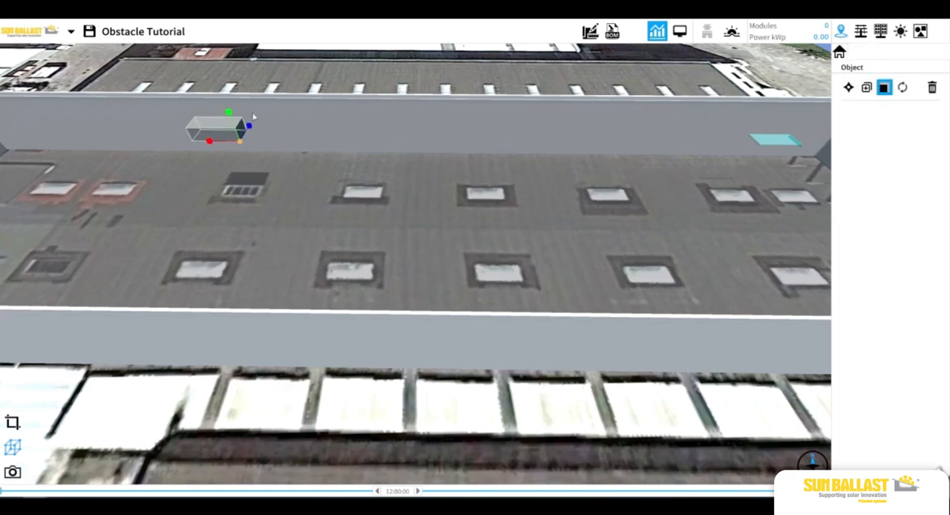
drag(229, 111, 229, 102)
click(317, 384)
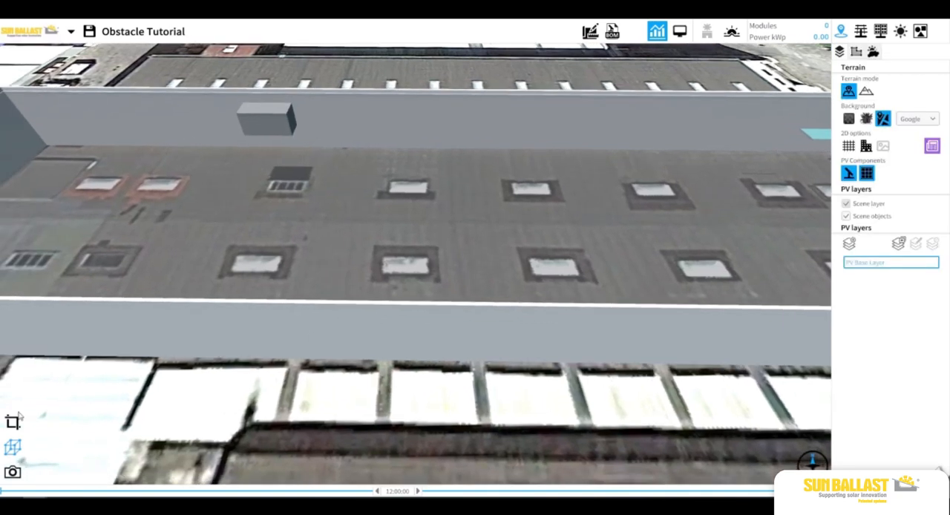
In the plan view, duplicate the upper-row opening along X at a distance of 10.093 to cover the three skylights west of it
click(22, 416)
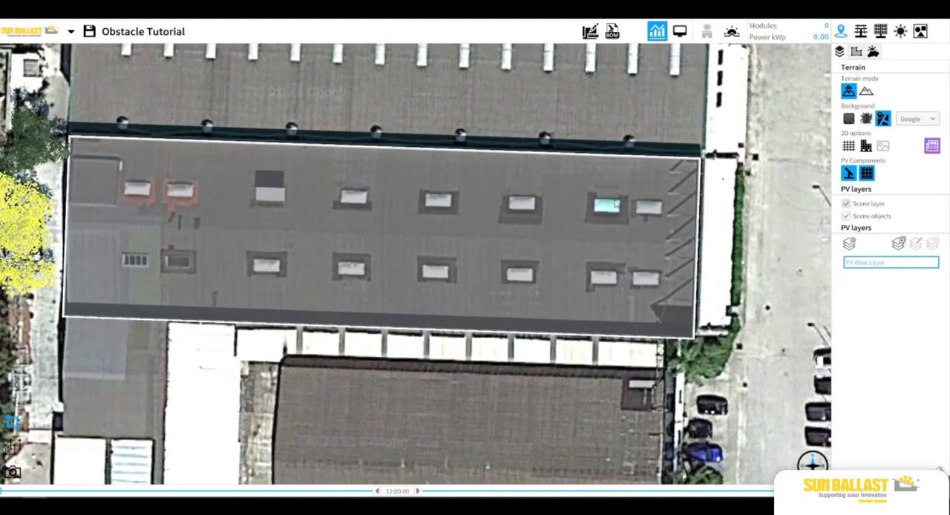
click(613, 207)
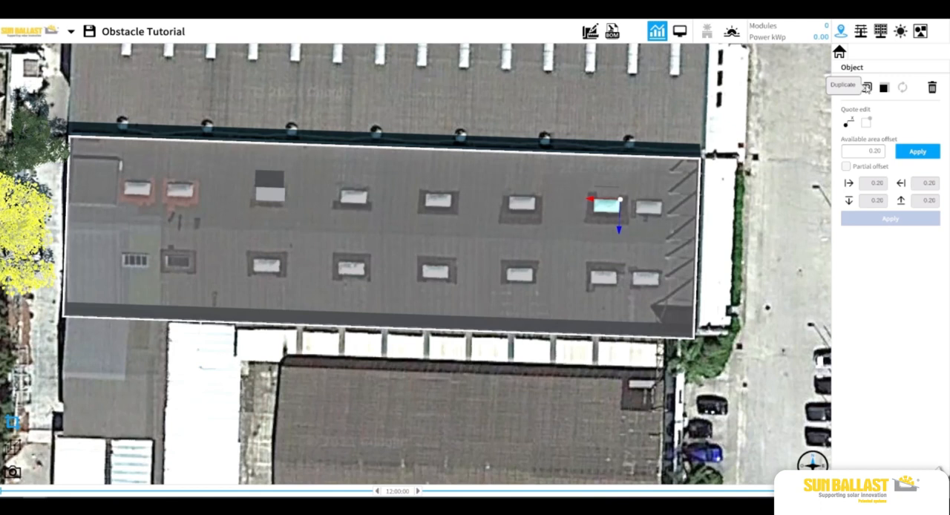
click(866, 87)
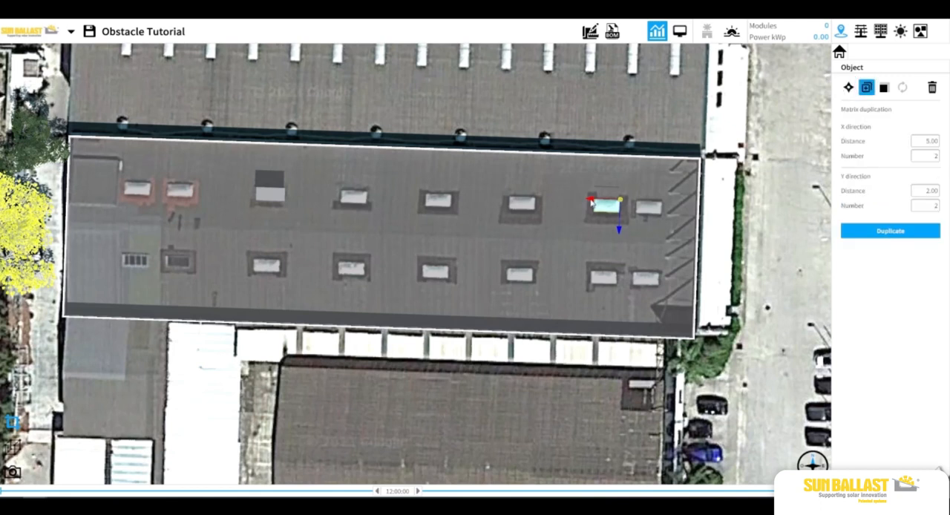
drag(591, 200, 506, 207)
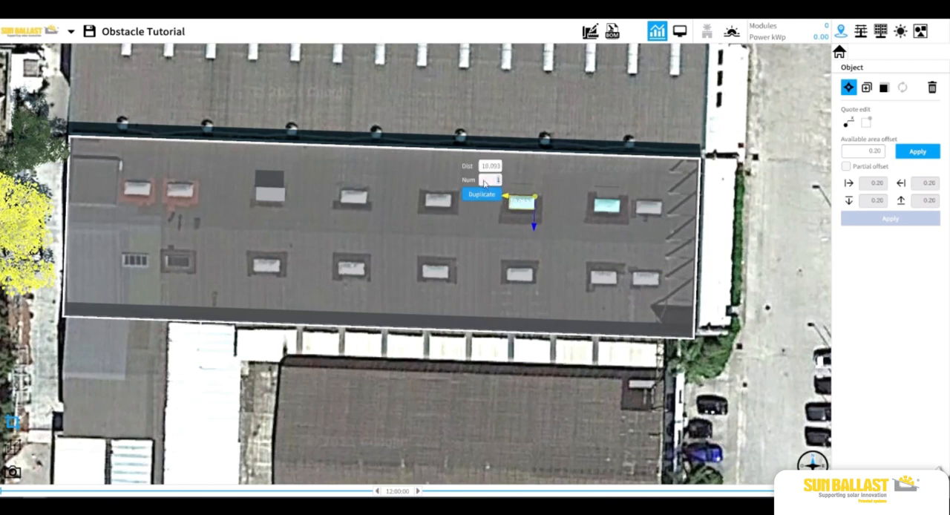
click(482, 194)
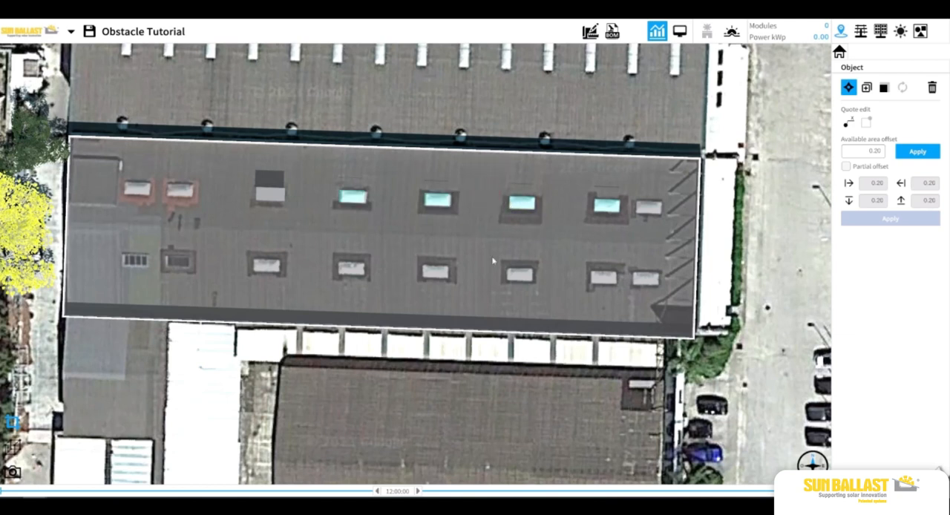
Fine-tune the positions of the two westernmost copied openings in the upper row to match their skylights
click(397, 421)
scroll(435, 269, up, 3)
click(451, 143)
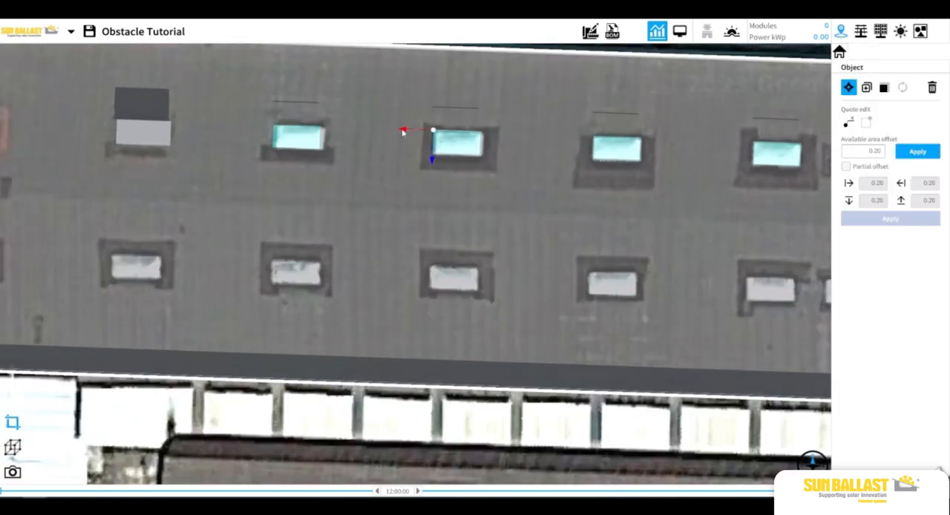
click(286, 148)
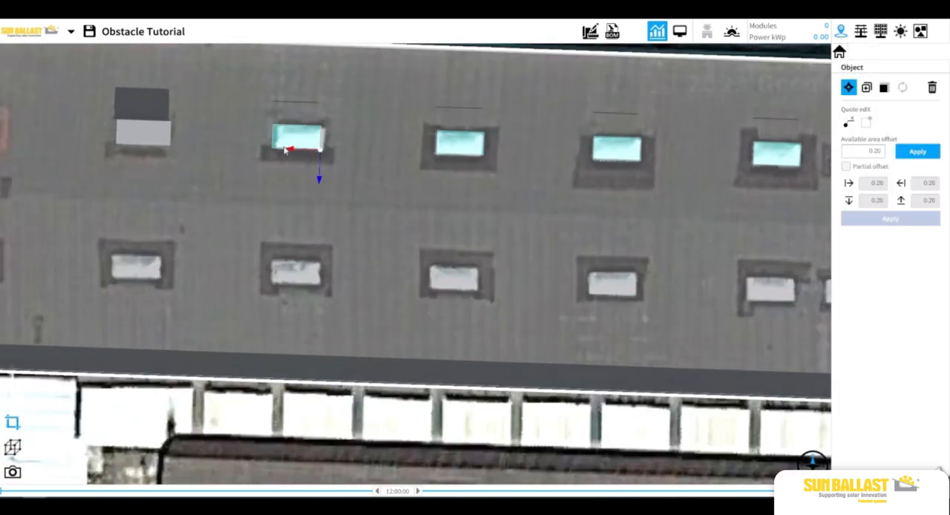
drag(290, 152, 295, 152)
click(338, 432)
Duplicate the upper row's westernmost opening onto the skylight directly below it in the lower row
scroll(342, 429, down, 3)
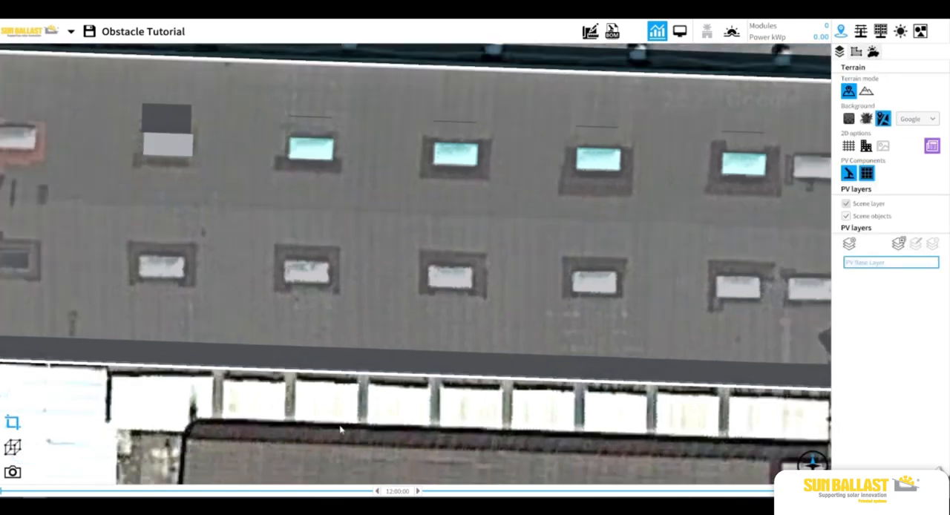
scroll(357, 419, down, 1)
click(353, 194)
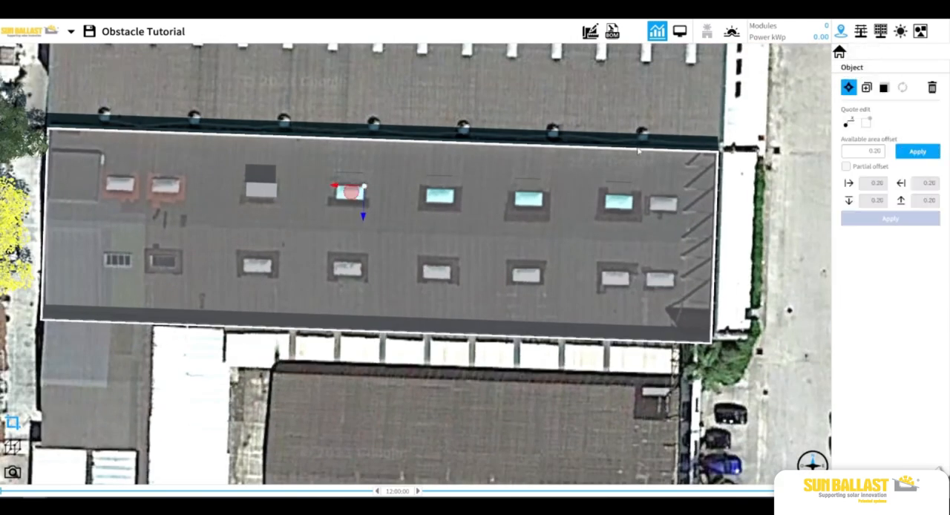
click(865, 87)
drag(364, 216, 367, 295)
click(367, 385)
Duplicate the lower-row opening along X to cover the next three skylights to the east
click(345, 268)
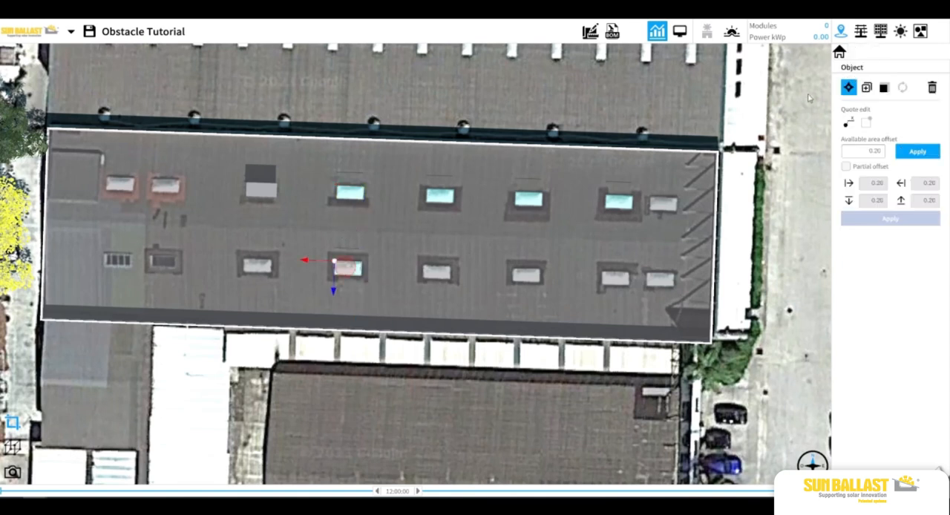
click(865, 87)
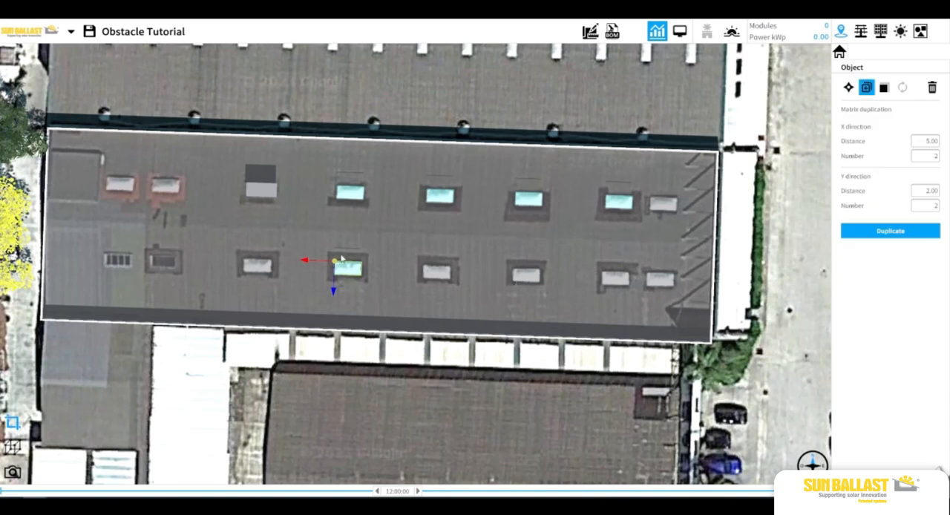
drag(309, 262, 393, 269)
click(375, 263)
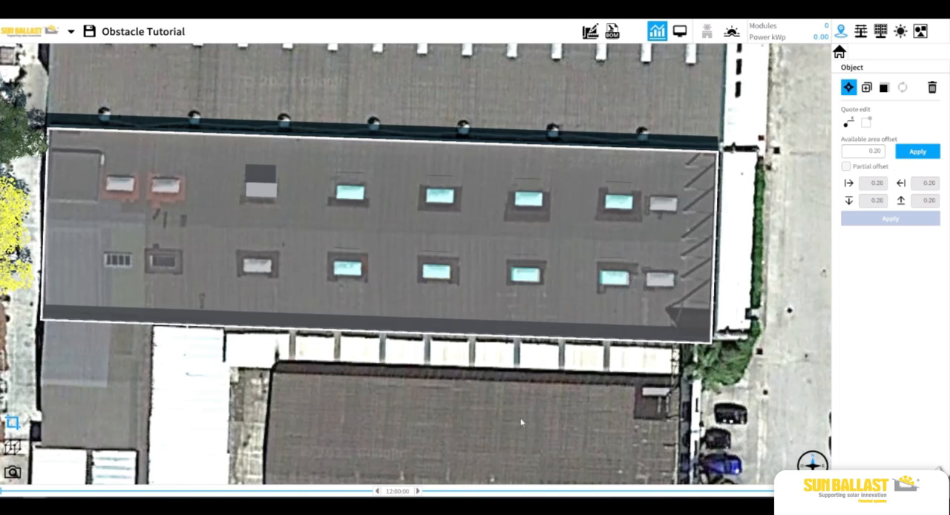
Nudge the copied lower-row openings so that each one lines up with its skylight
click(466, 291)
scroll(466, 291, up, 5)
click(472, 227)
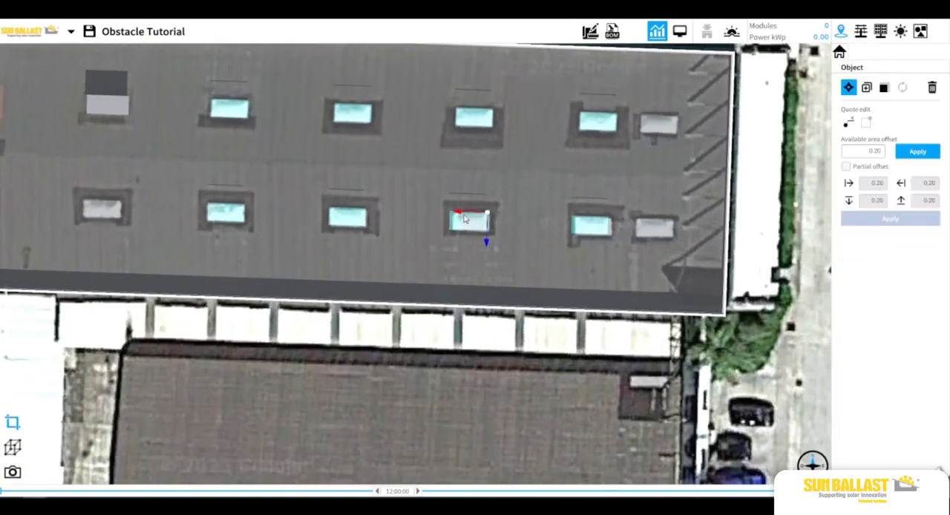
click(590, 214)
click(590, 214)
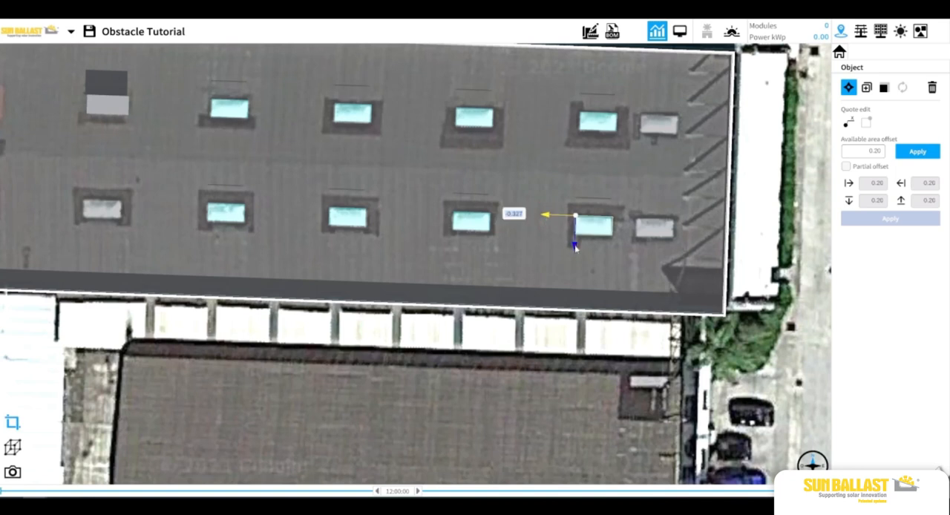
click(496, 353)
click(343, 218)
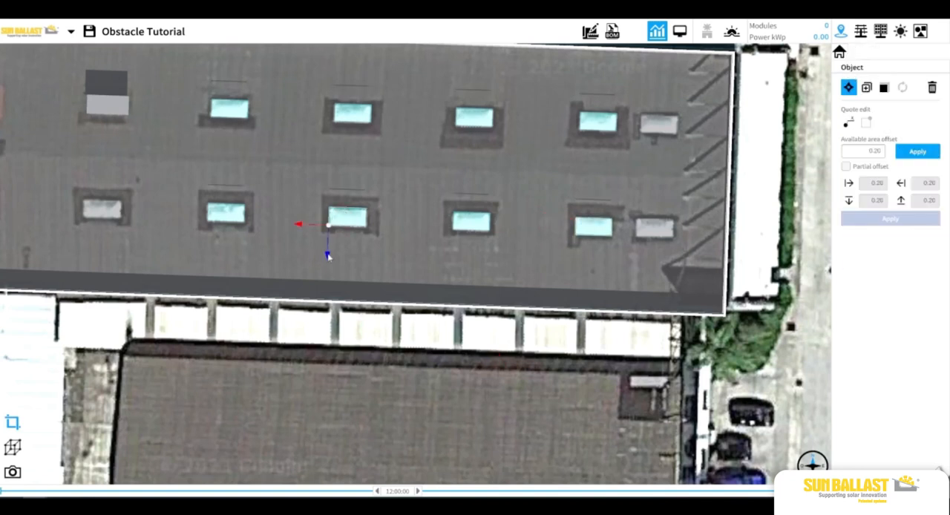
click(399, 362)
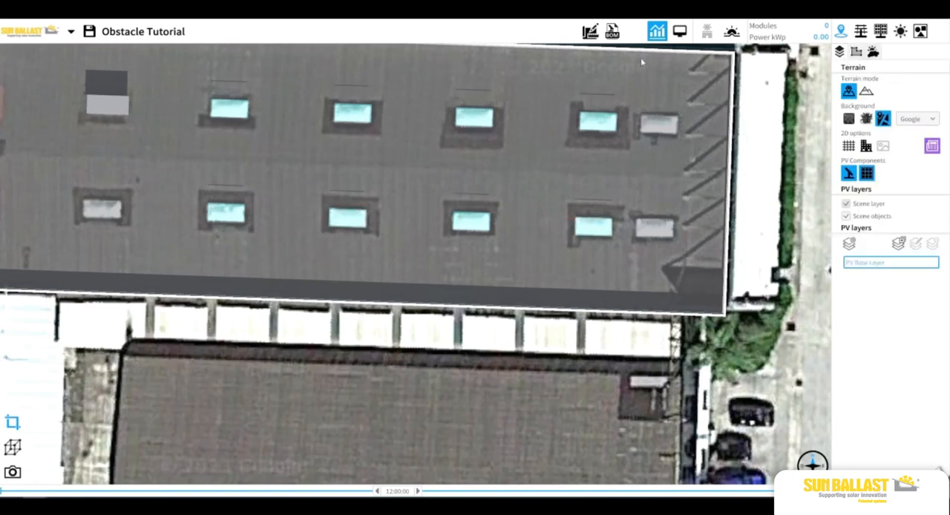
Duplicate the upper row's easternmost opening along X by 4.957 onto the adjacent last skylight
click(598, 121)
click(866, 88)
drag(586, 131, 647, 133)
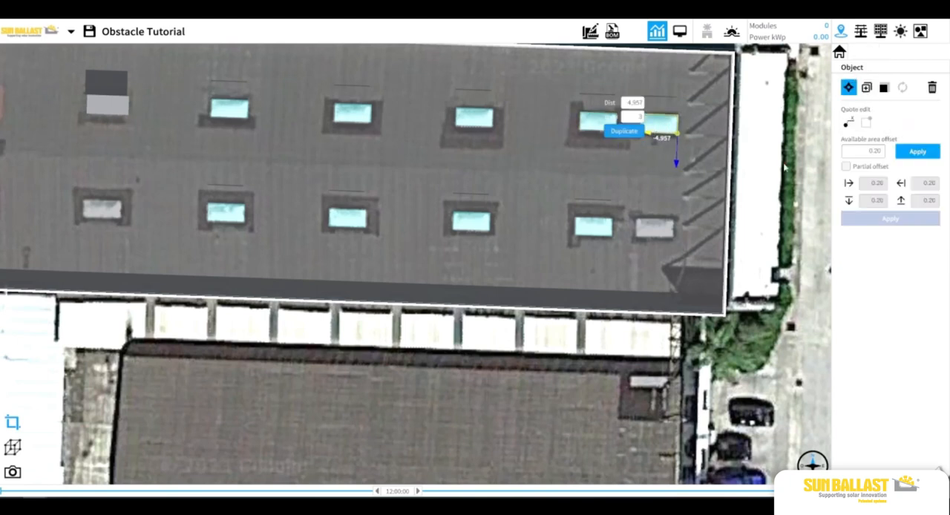
click(783, 167)
Duplicate the upper row's last opening onto the lower row's last skylight and check the copy's alignment
click(657, 123)
click(866, 87)
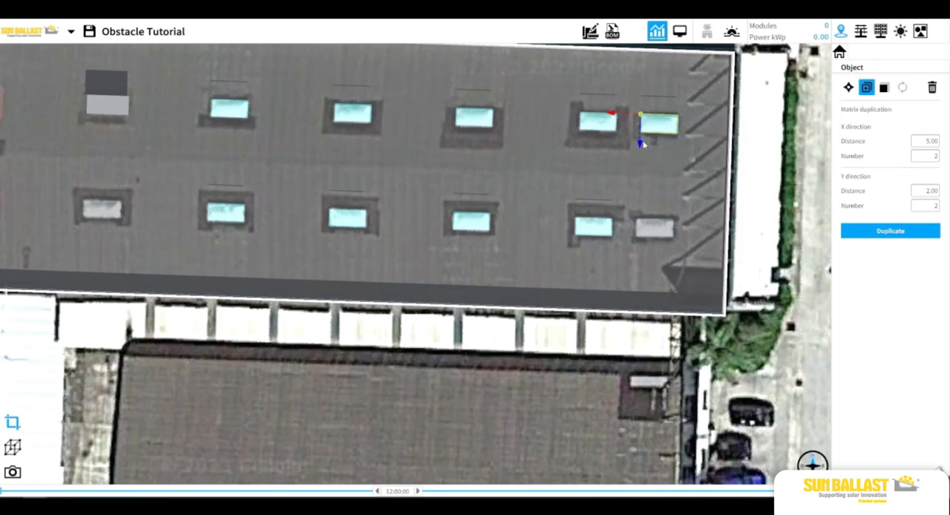
drag(643, 144, 635, 250)
click(479, 360)
click(651, 226)
click(477, 387)
Duplicate the upper-row obstruction onto the skylight directly below it in the lower row
click(106, 102)
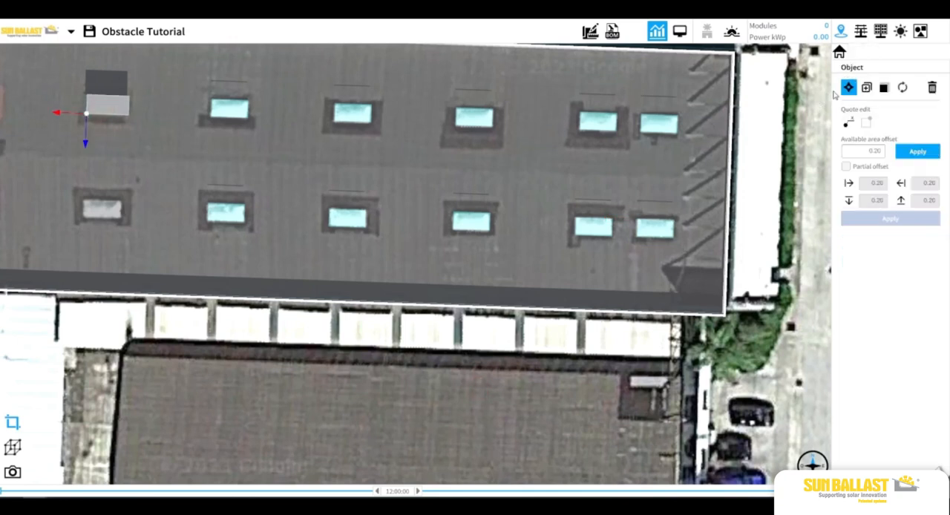
click(868, 88)
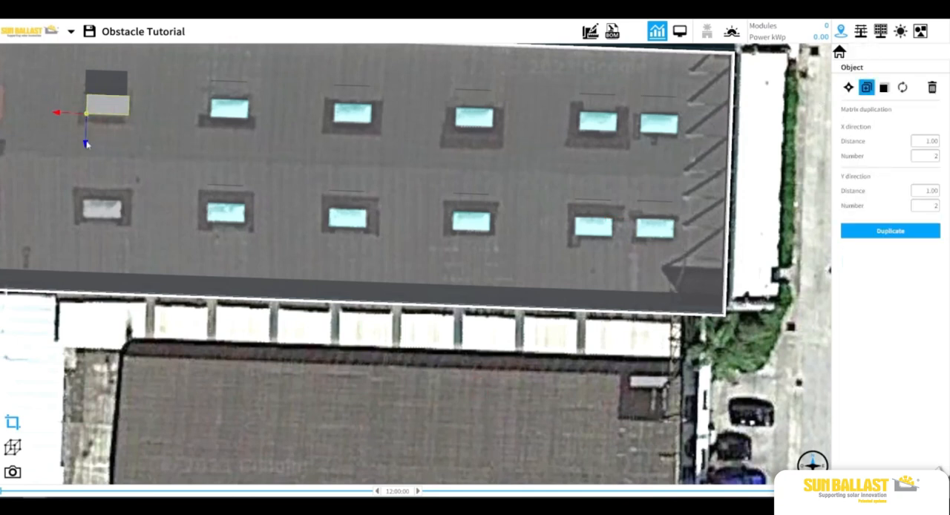
drag(84, 143, 73, 248)
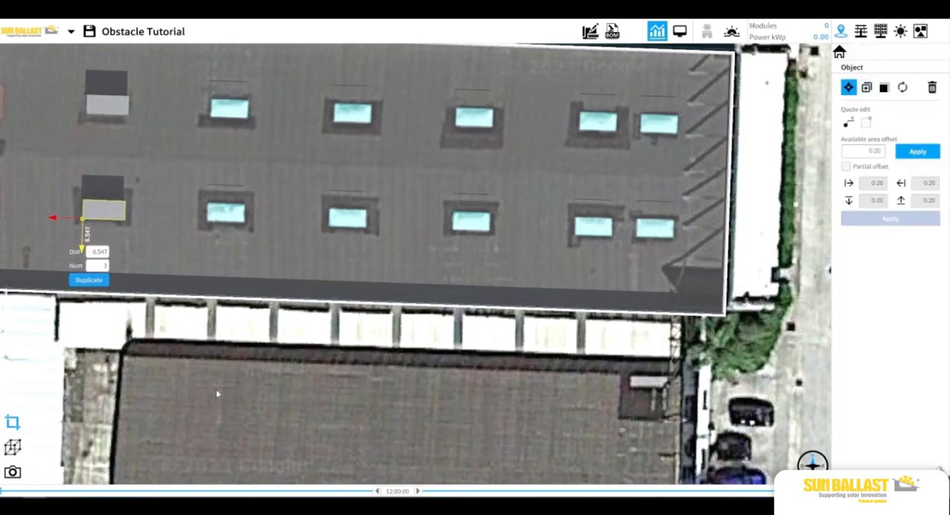
click(217, 387)
Duplicate an upper-row opening onto the two red-framed skylights at the row's western end
drag(314, 348, 343, 357)
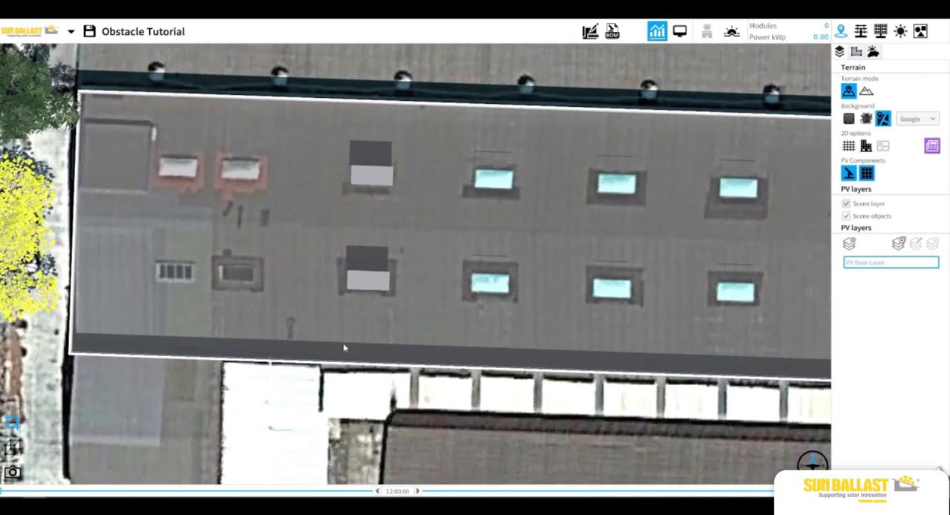
click(483, 185)
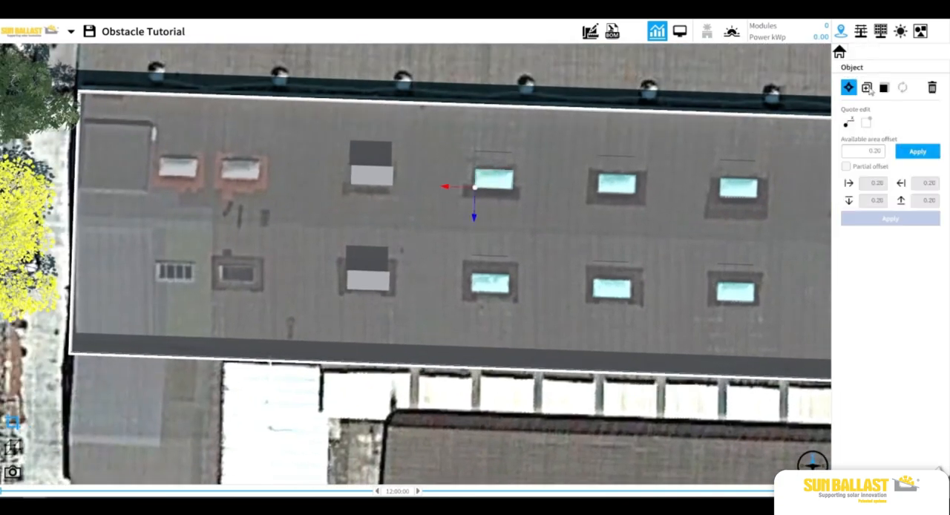
click(240, 169)
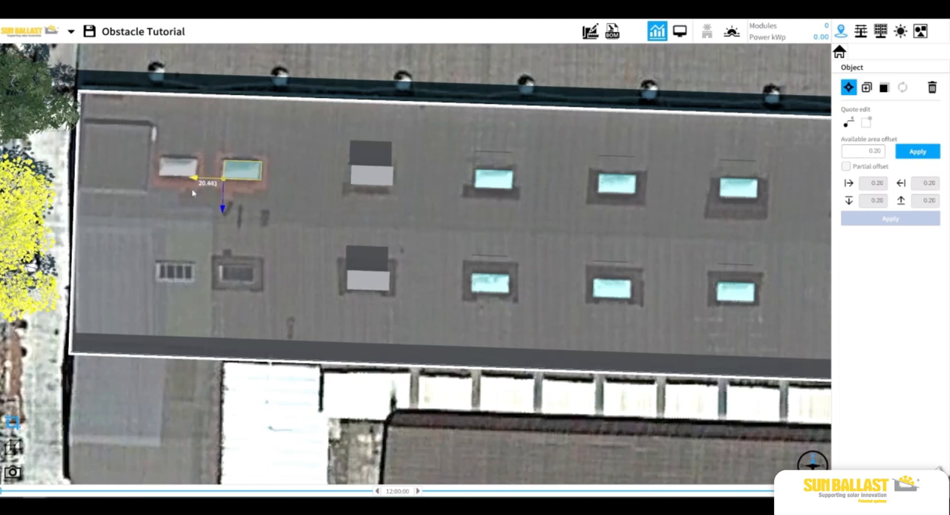
drag(191, 194, 130, 186)
click(867, 88)
click(371, 397)
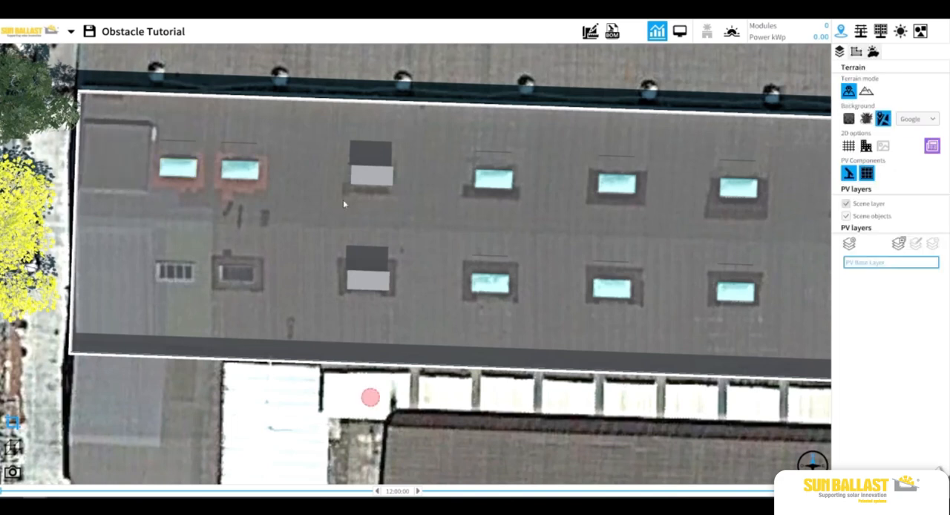
Duplicate the upper-row obstruction onto the lower row's second skylight from the west, and copy that one 5.026 along X onto the first
click(378, 172)
click(866, 88)
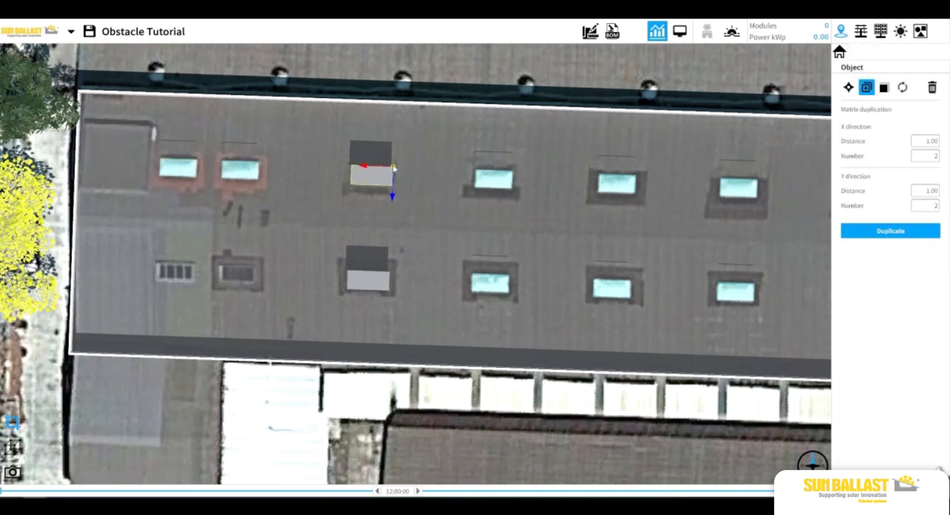
drag(393, 168, 259, 268)
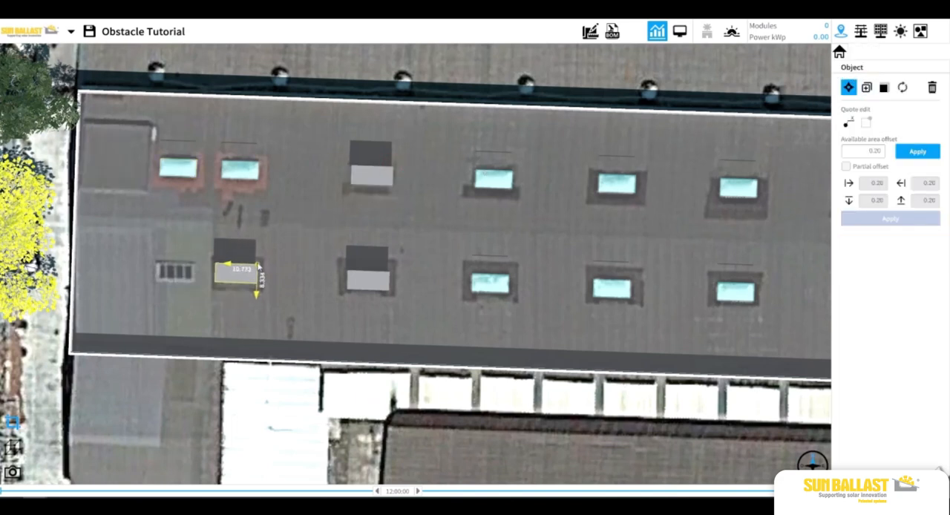
click(866, 88)
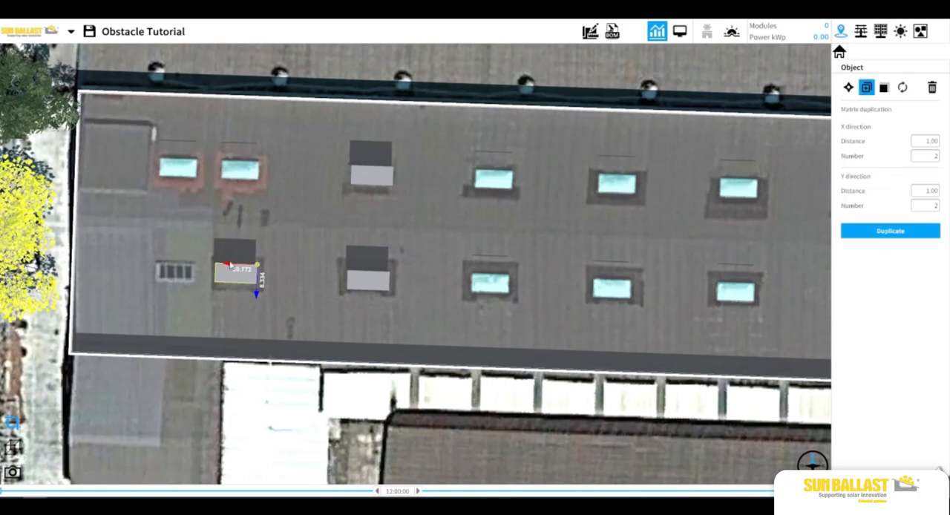
drag(235, 266, 167, 271)
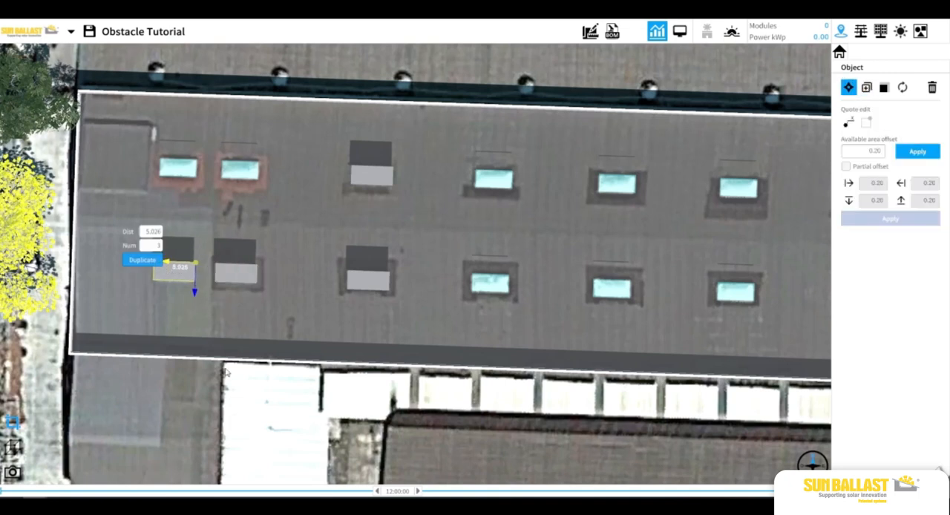
click(234, 392)
Turn off the transparency of the building that carries the skylights so its roof is shown solid
scroll(489, 367, down, 3)
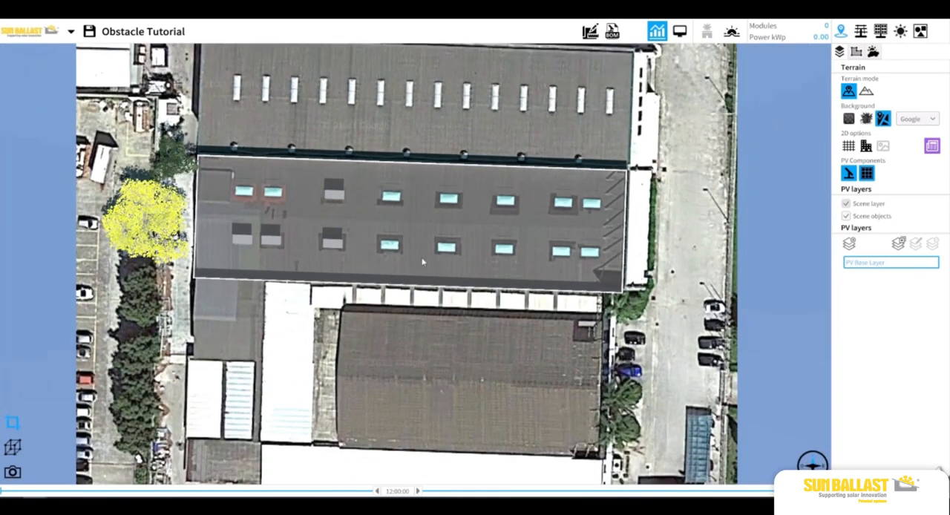
click(422, 262)
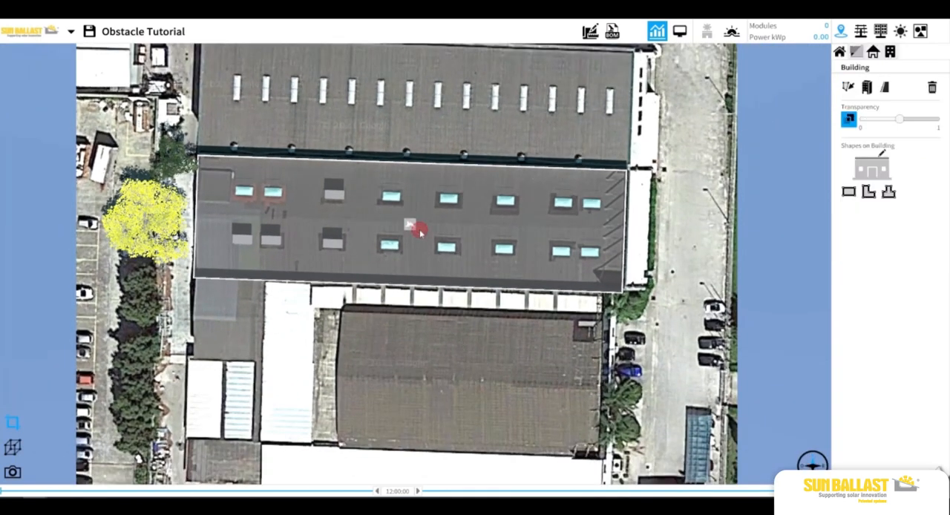
click(849, 119)
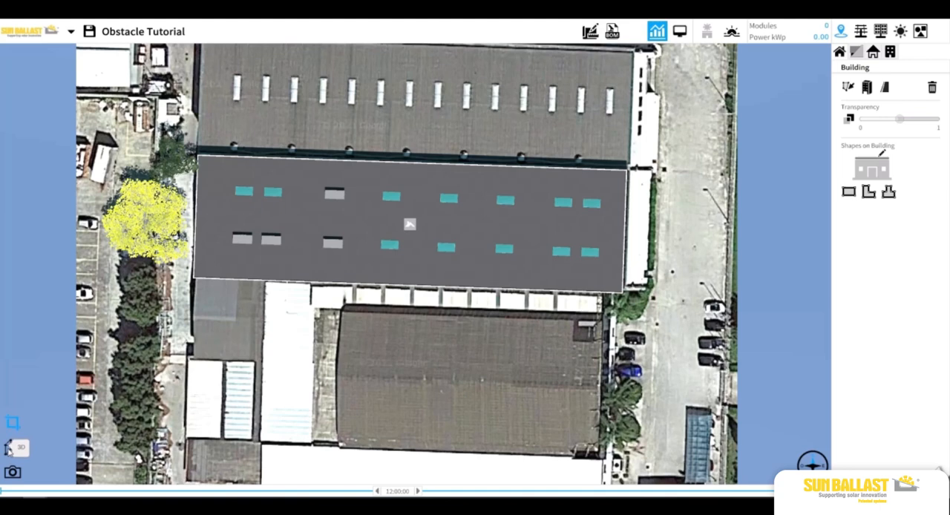
Examine the roof's openings and raised obstructions in 3D from several angles, and return to the 2D plan
click(11, 447)
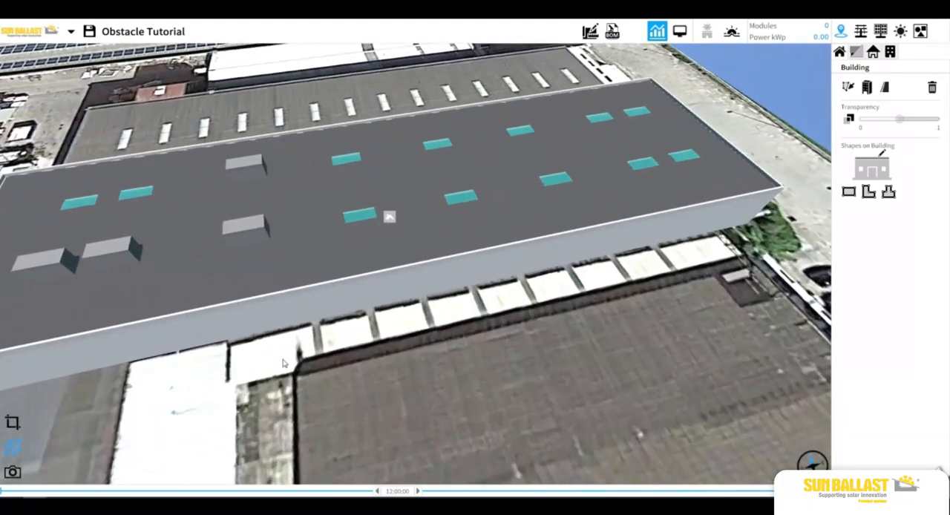
scroll(283, 363, down, 1)
drag(327, 350, 366, 359)
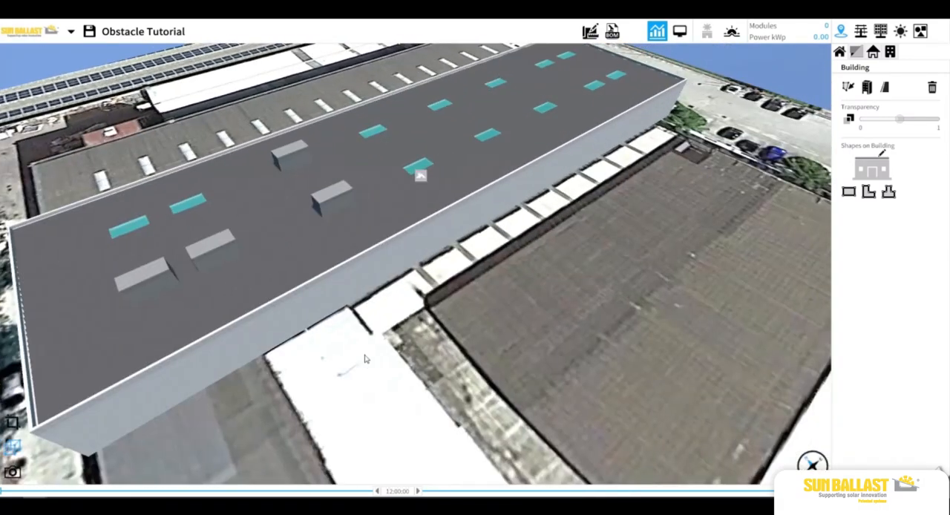
scroll(220, 259, up, 2)
scroll(226, 255, down, 4)
drag(465, 235, 467, 249)
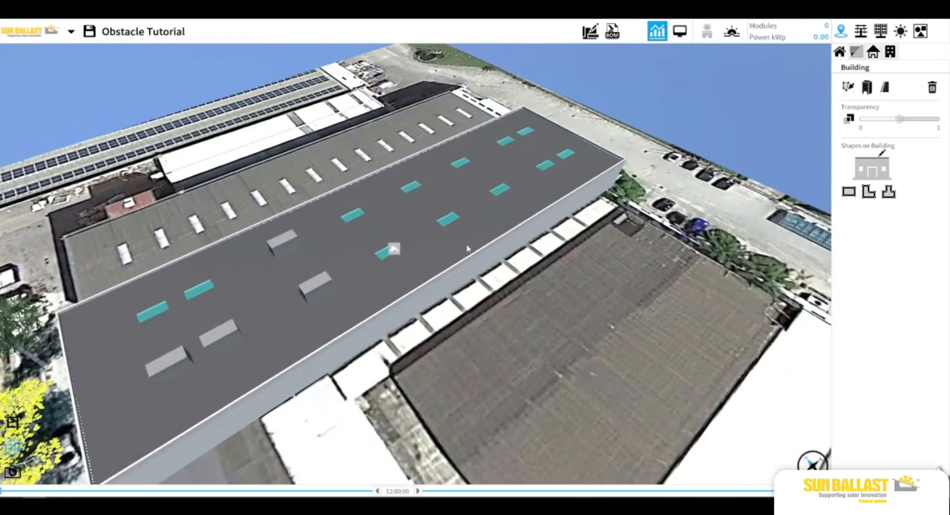
drag(523, 282, 521, 303)
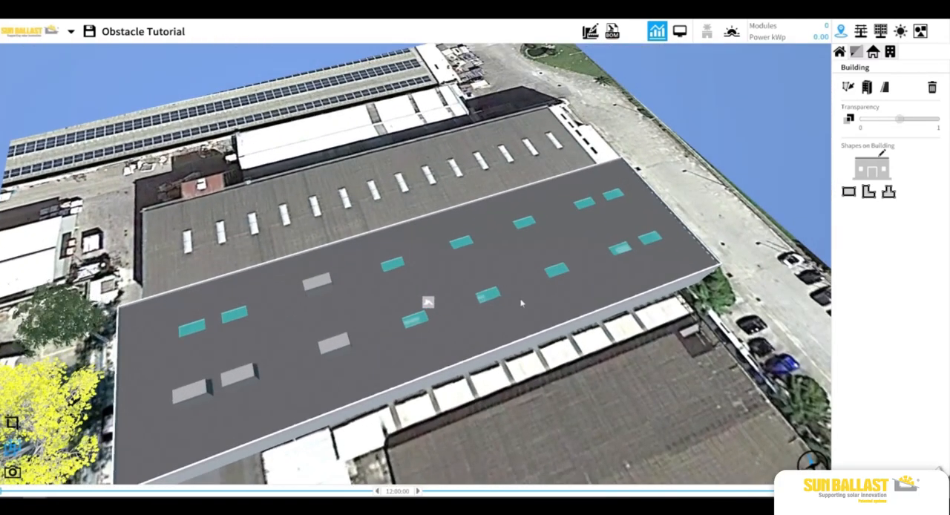
click(12, 422)
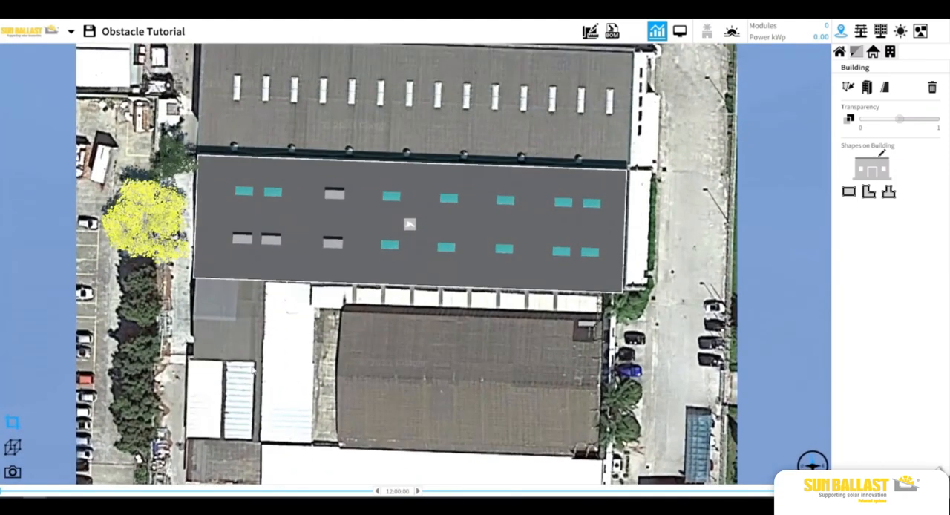
Place a Beech tree off the building's southwest corner, just south of the yellow tree
scroll(258, 360, down, 1)
drag(269, 349, 256, 371)
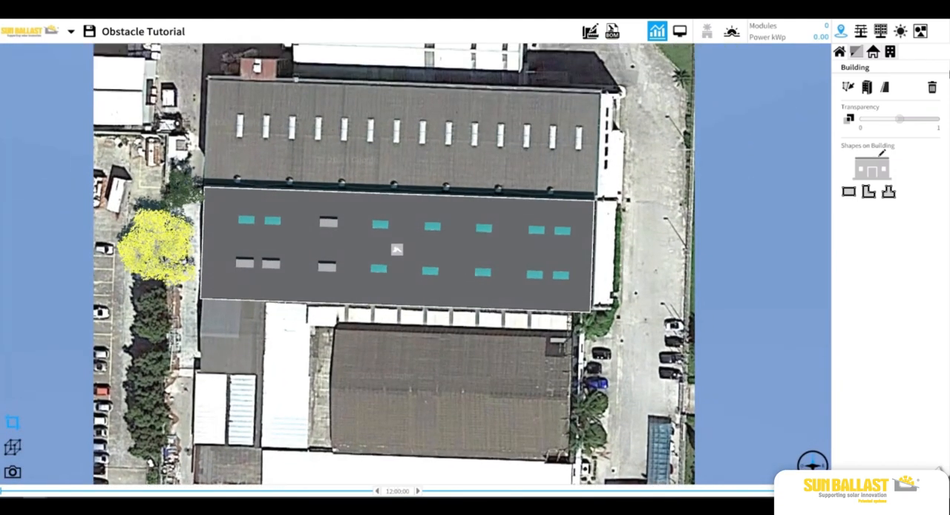
click(920, 31)
click(873, 52)
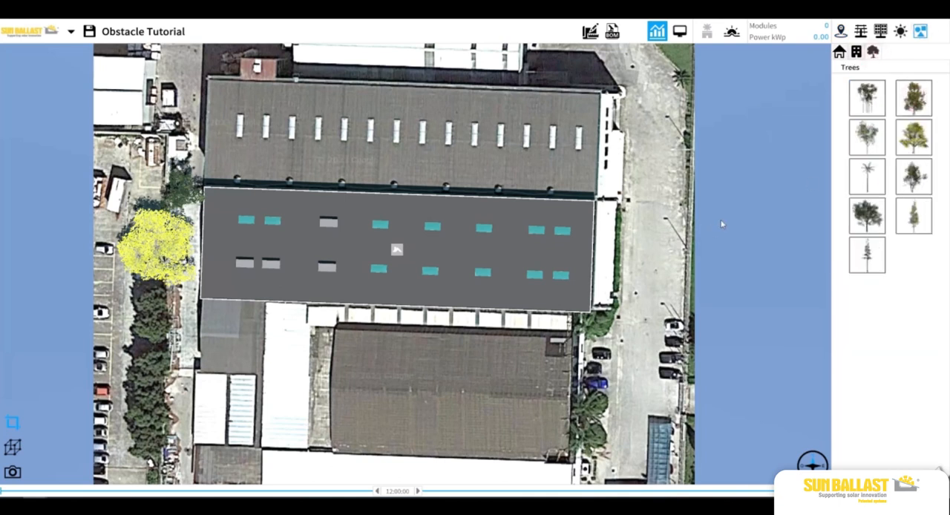
click(913, 98)
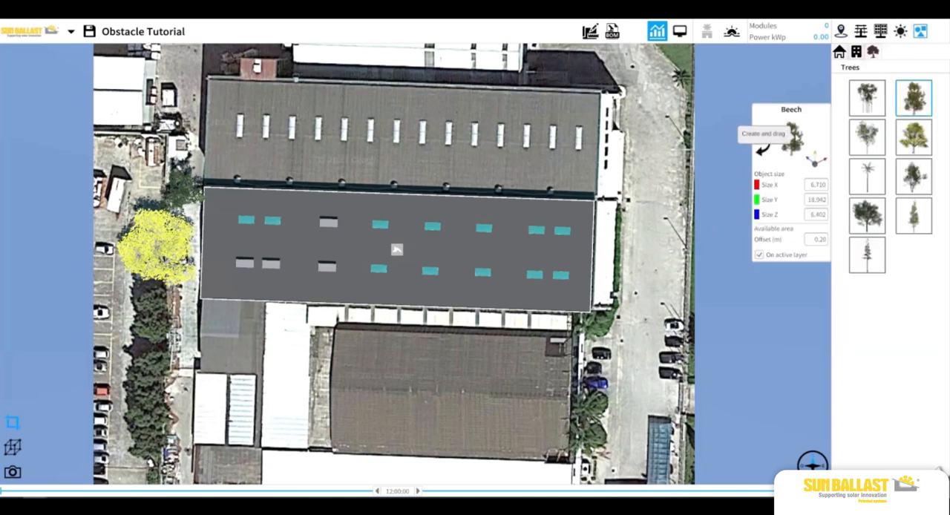
drag(789, 134, 187, 321)
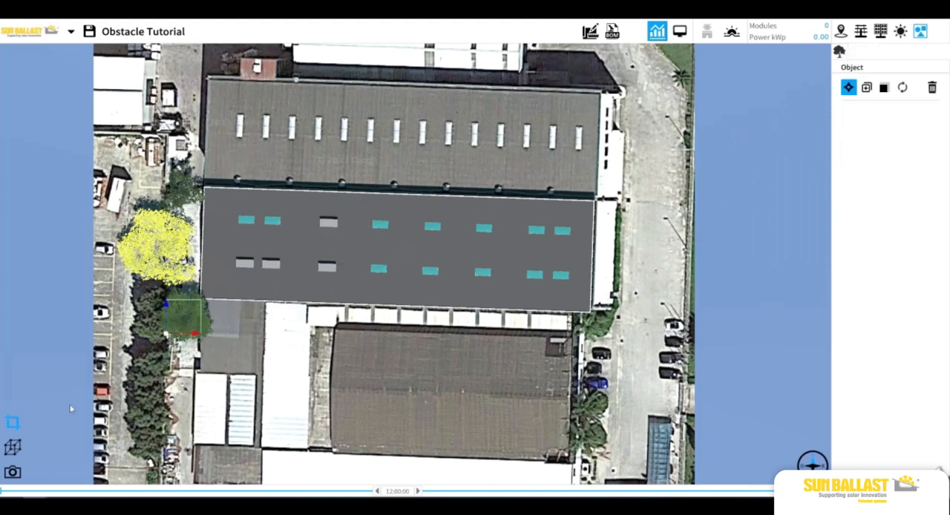
Examine the beech tree and its resize handles in 3D beside the building and the yellow tree
click(14, 446)
scroll(178, 354, up, 3)
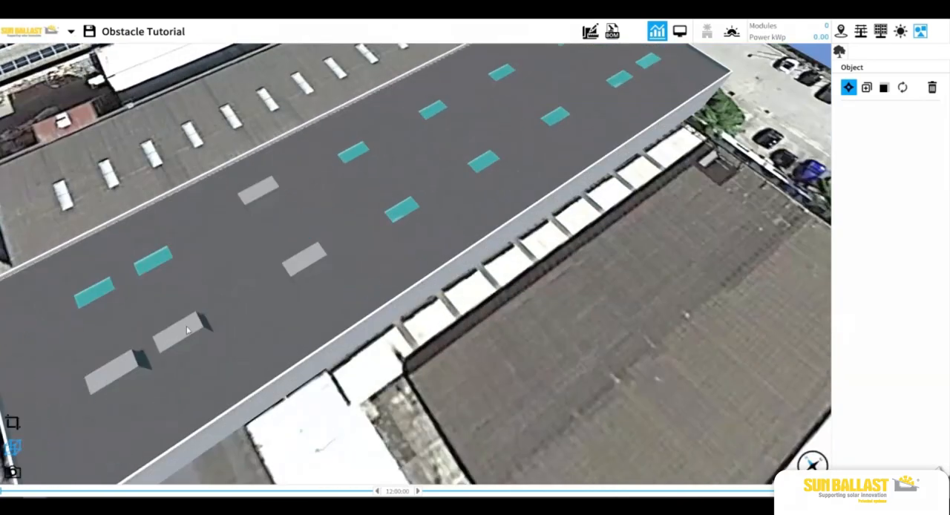
drag(89, 327, 228, 290)
drag(447, 416, 481, 275)
click(883, 87)
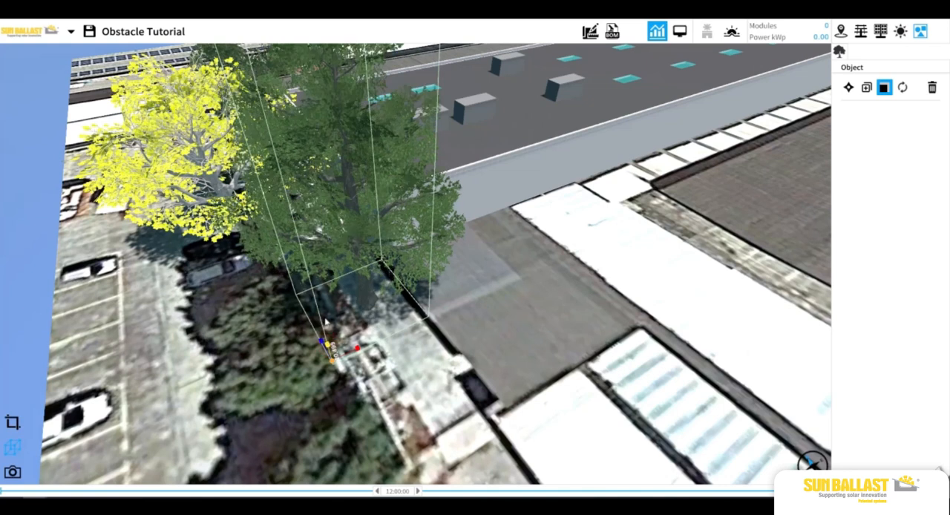
click(557, 301)
scroll(558, 300, down, 3)
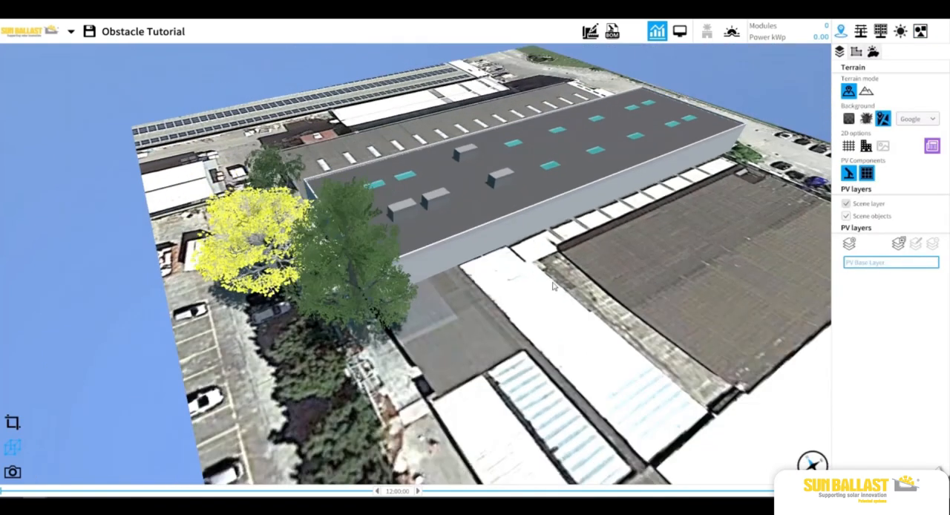
Duplicate the beech tree along the X direction at a distance of 6.71
click(541, 177)
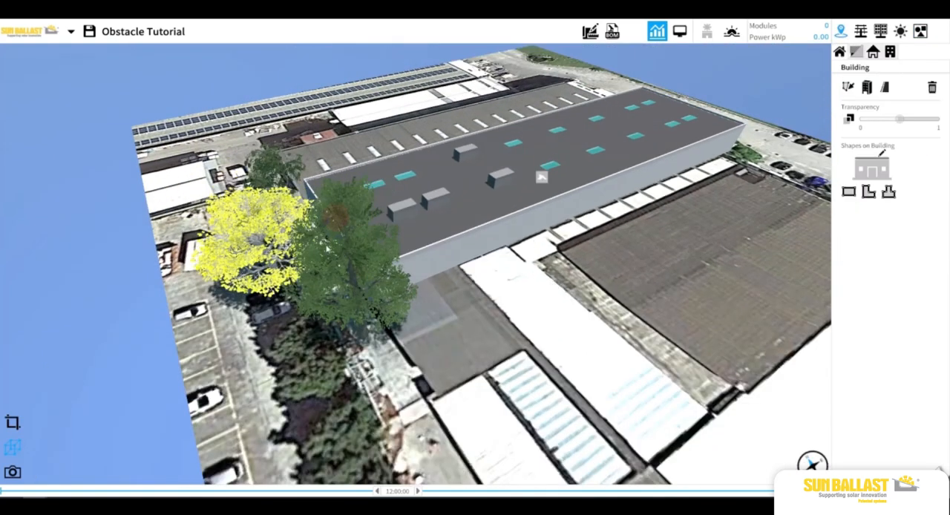
click(336, 217)
click(866, 86)
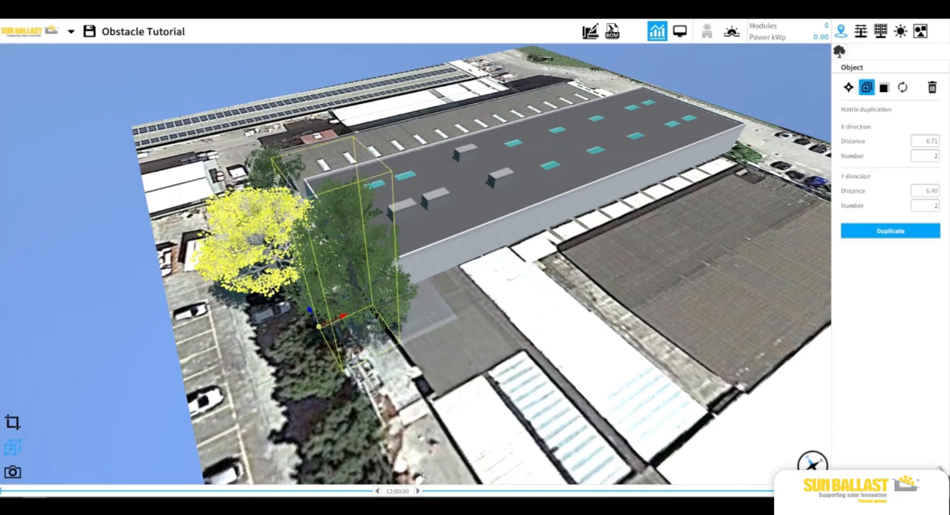
click(889, 230)
click(468, 409)
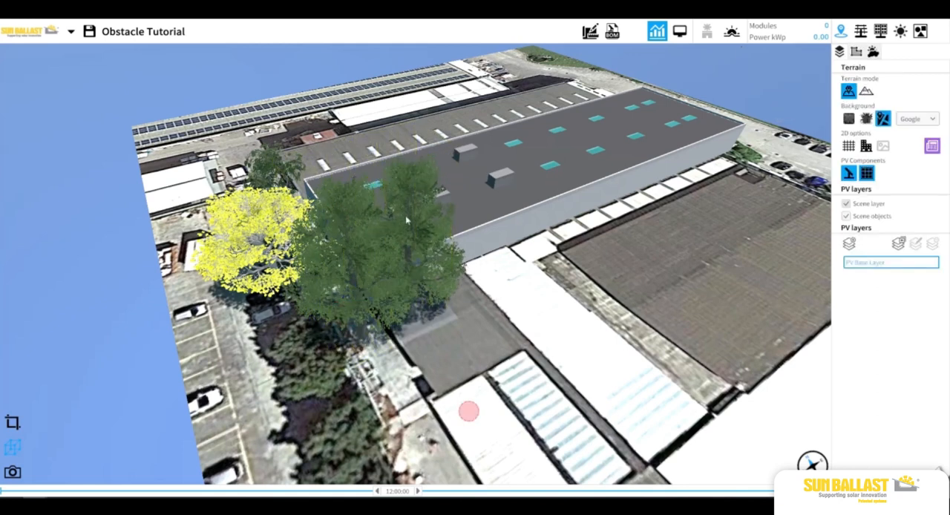
Move the copied beech tree south of the original along the hedge row, and return to the 2D plan
click(405, 211)
click(428, 210)
click(437, 295)
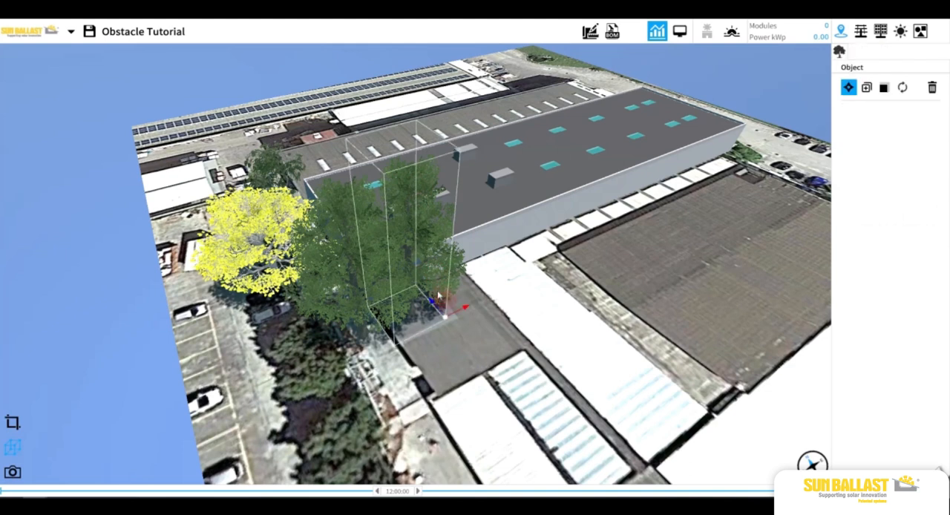
drag(446, 319, 420, 390)
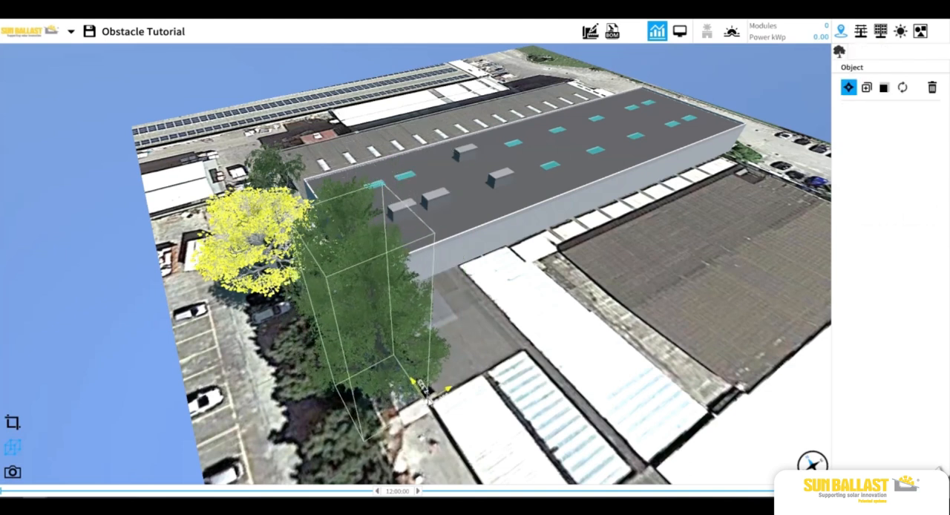
click(607, 256)
click(13, 424)
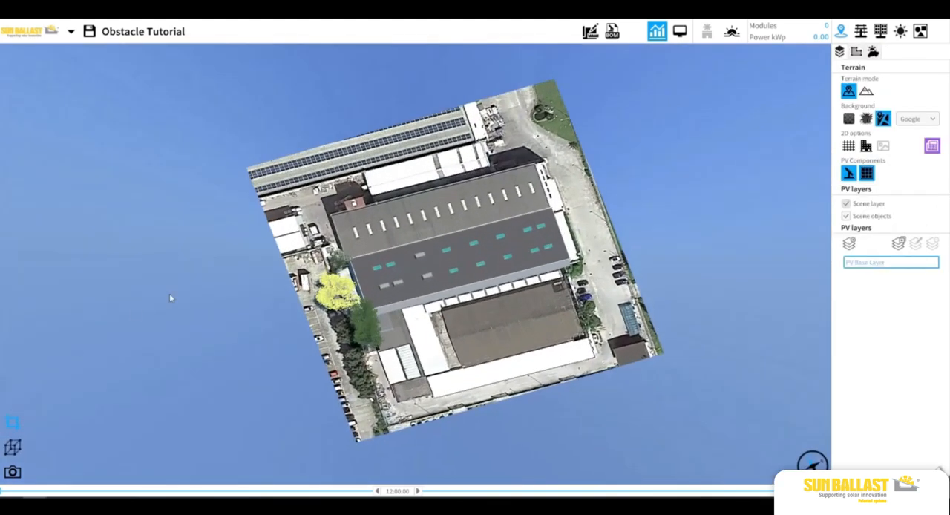